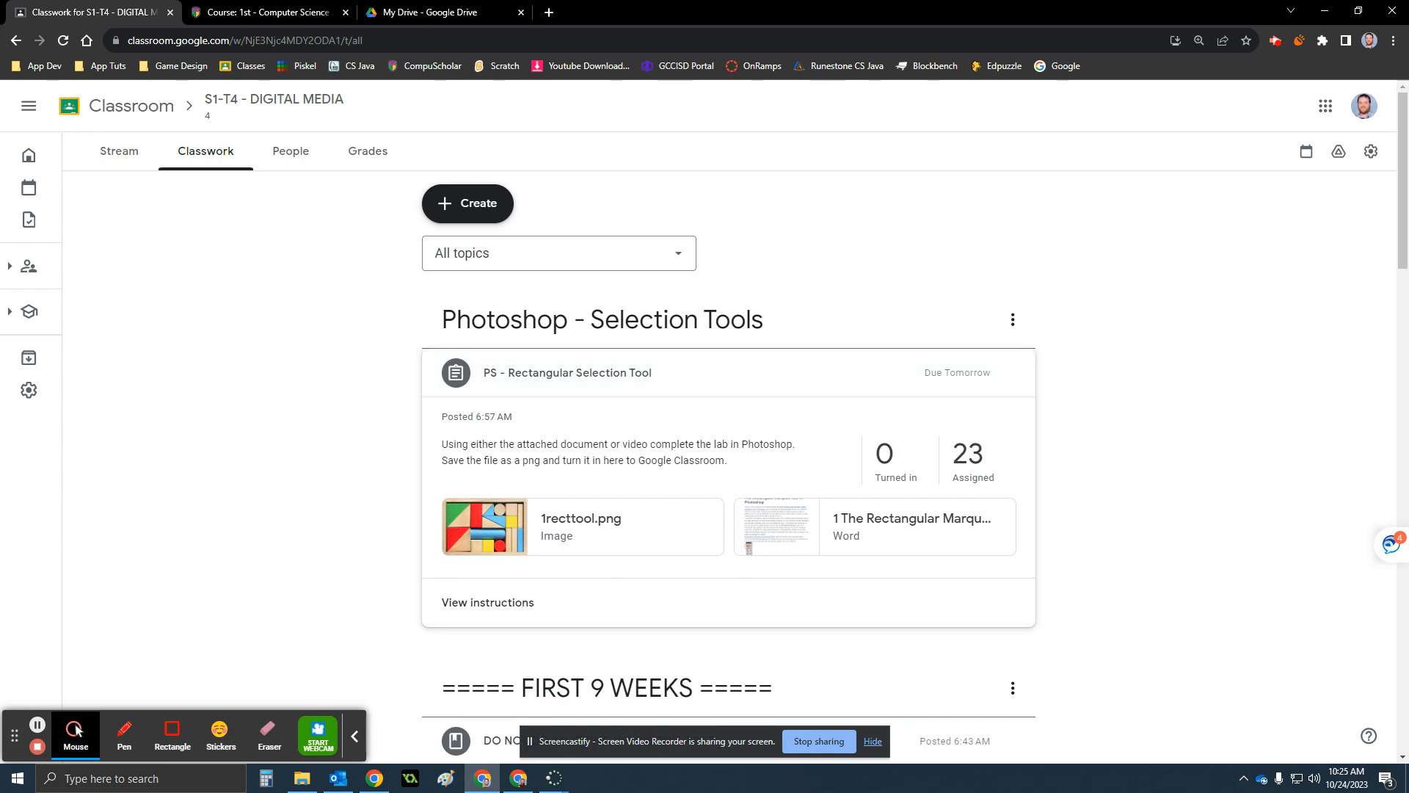
- Launch Adobe Photoshop 2023 and leave it loading behind the Classroom page
{"action": "left_click", "coordinate": [19, 778]}
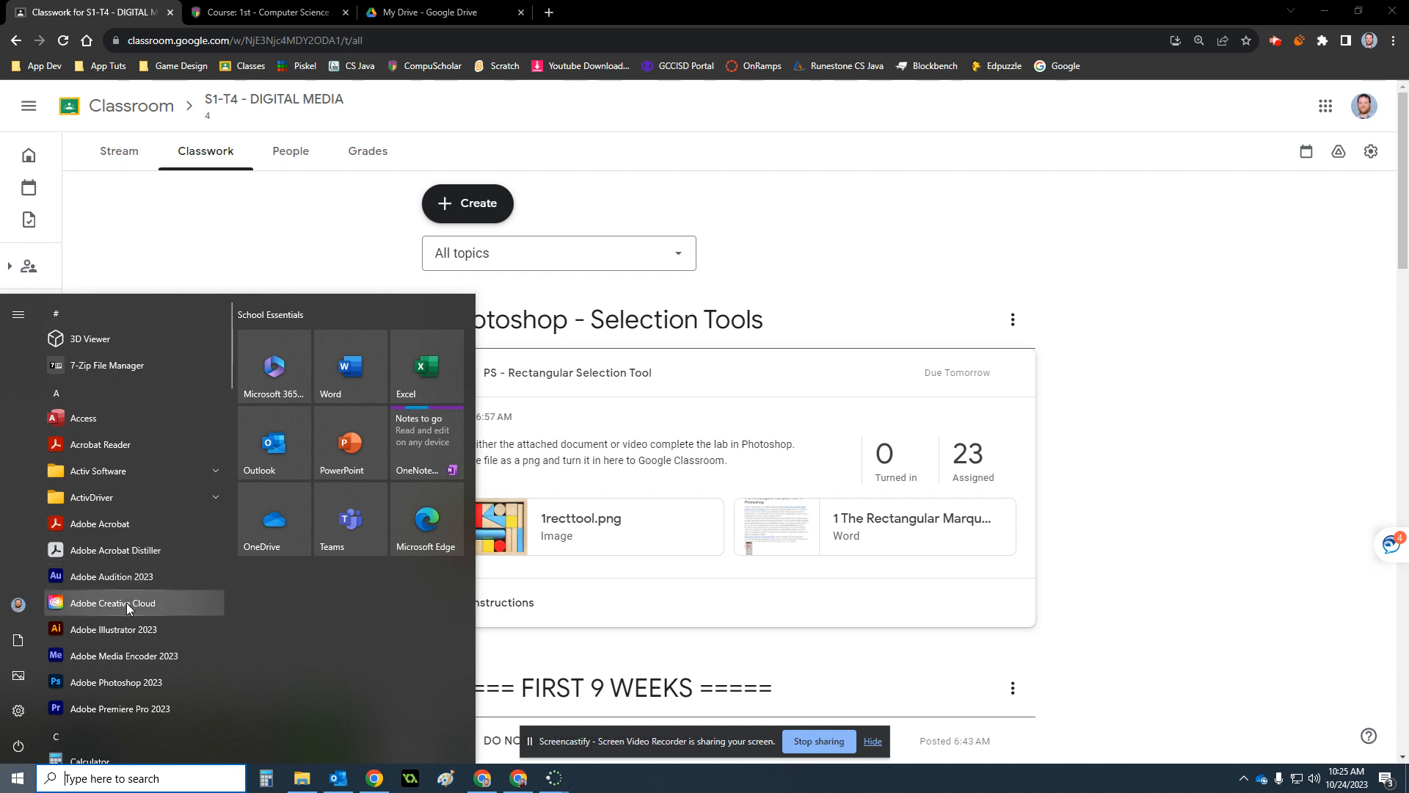
{"action": "type", "text": "photo"}
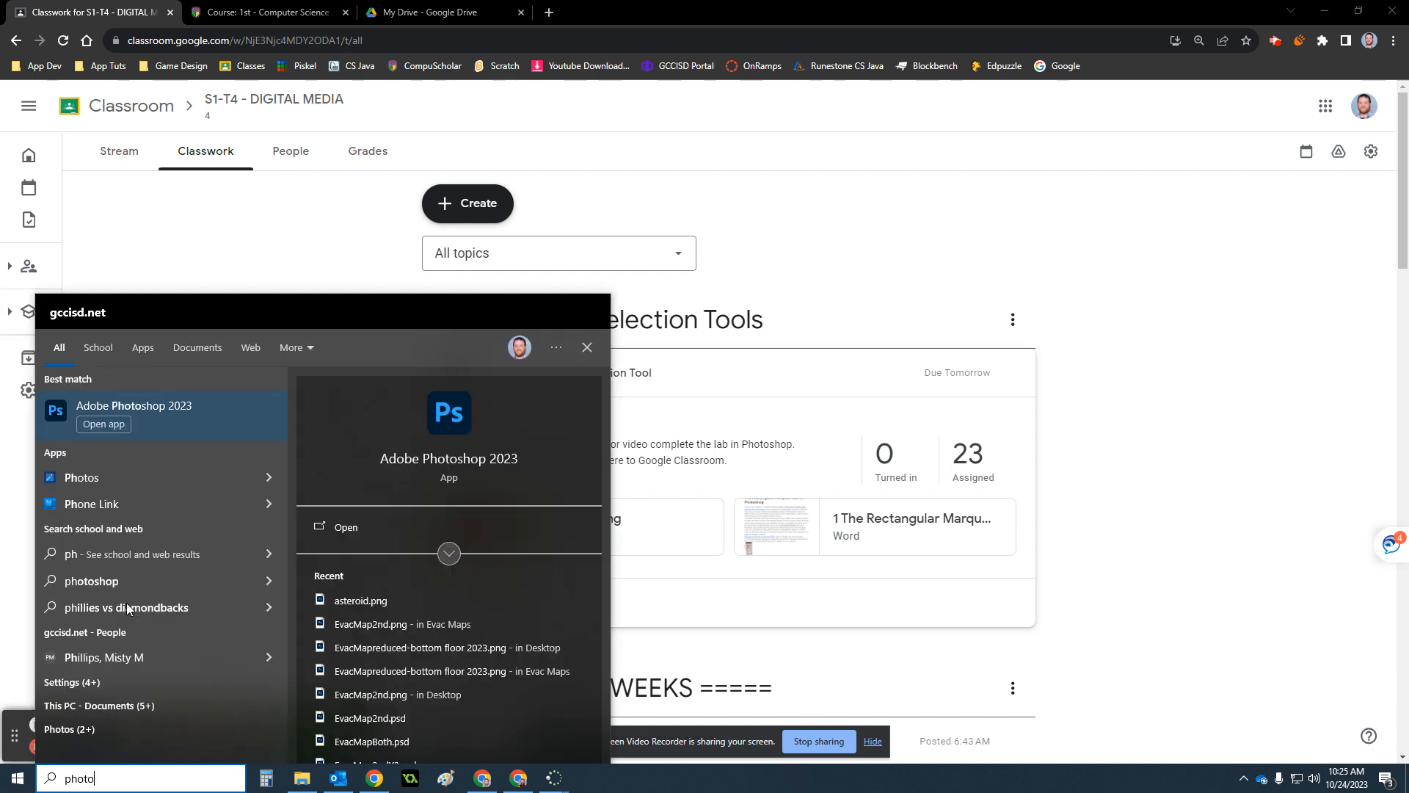
{"action": "left_click", "coordinate": [201, 414]}
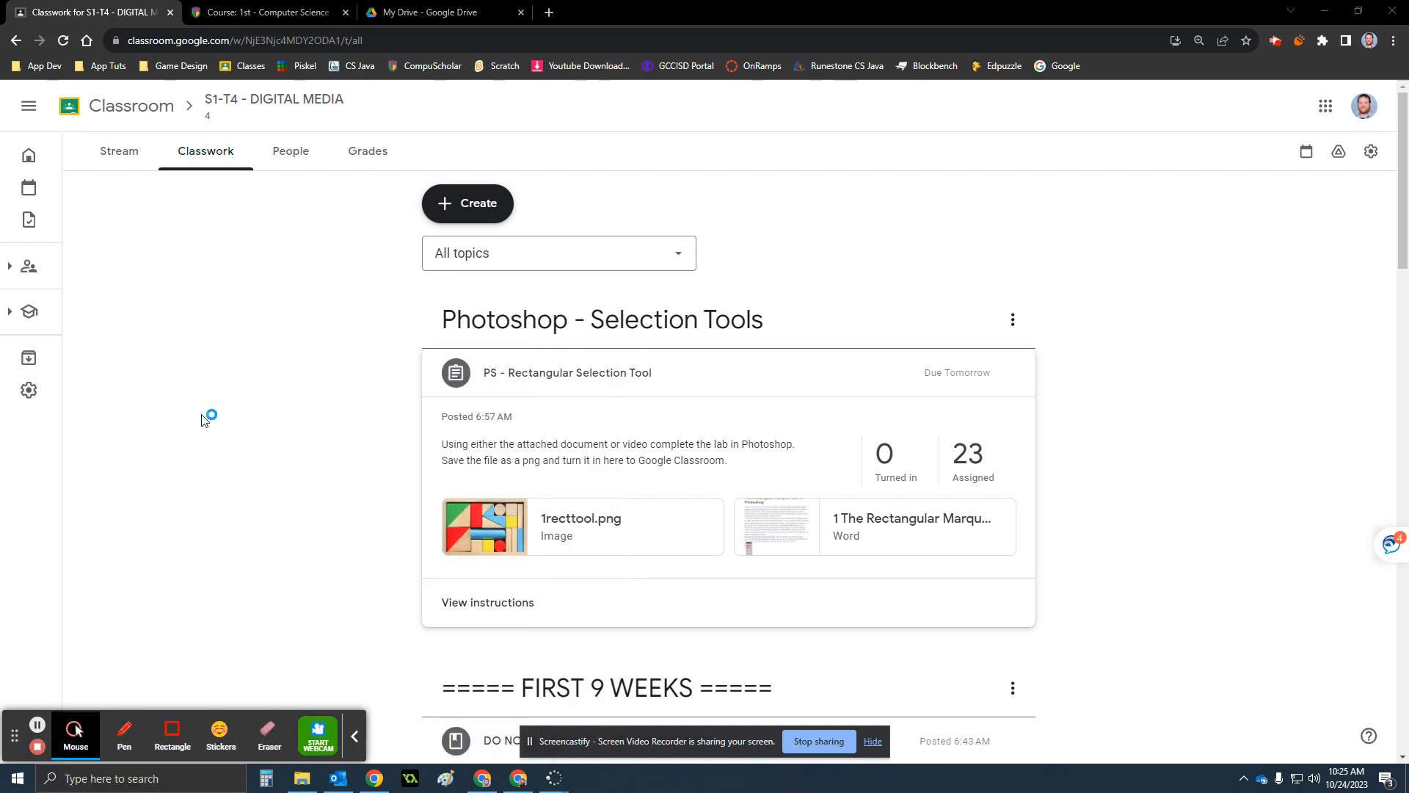
{"action": "left_click", "coordinate": [1139, 417]}
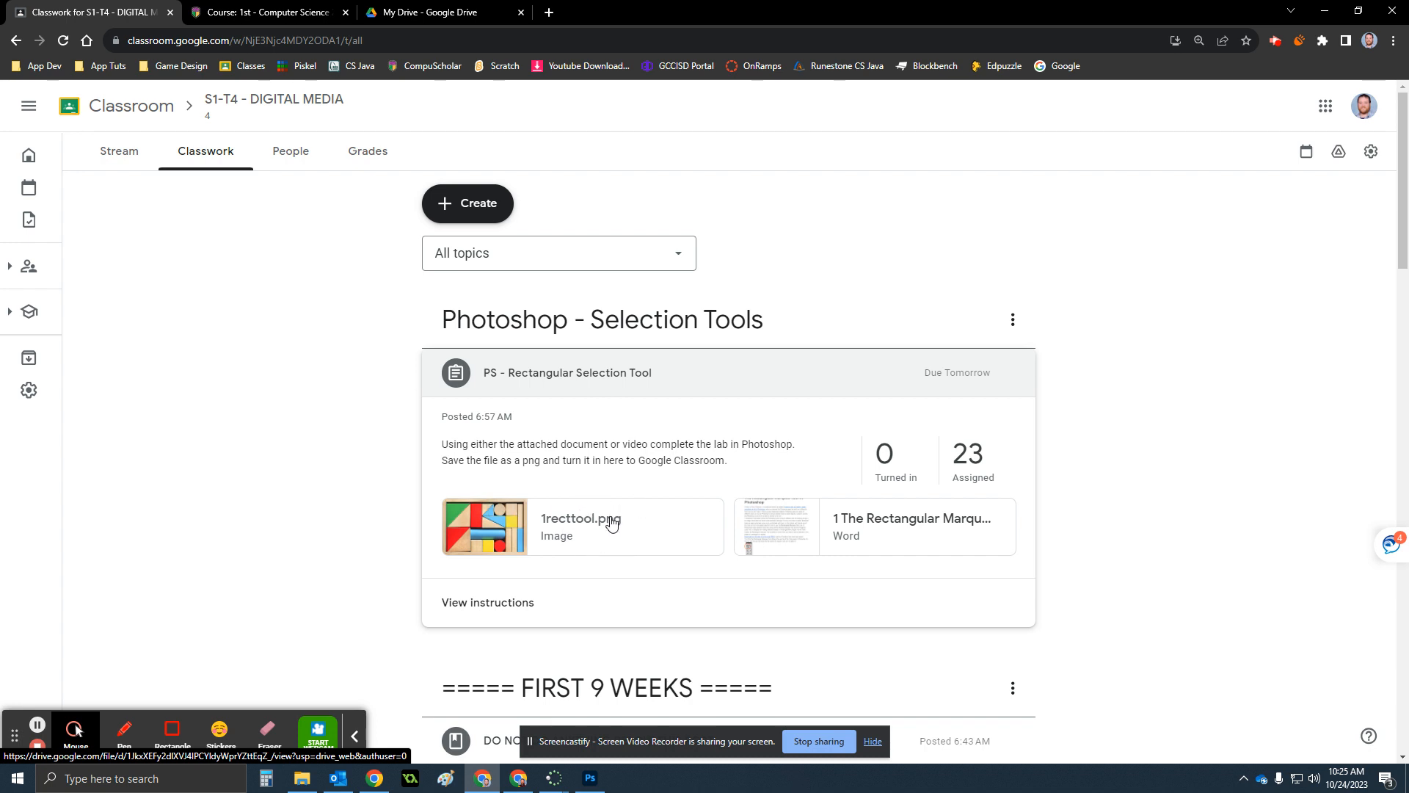
- View the assignment's attached Rectangular Marquee Word document in a separate browser tab, and return to the Classwork page
{"action": "right_click", "coordinate": [891, 531]}
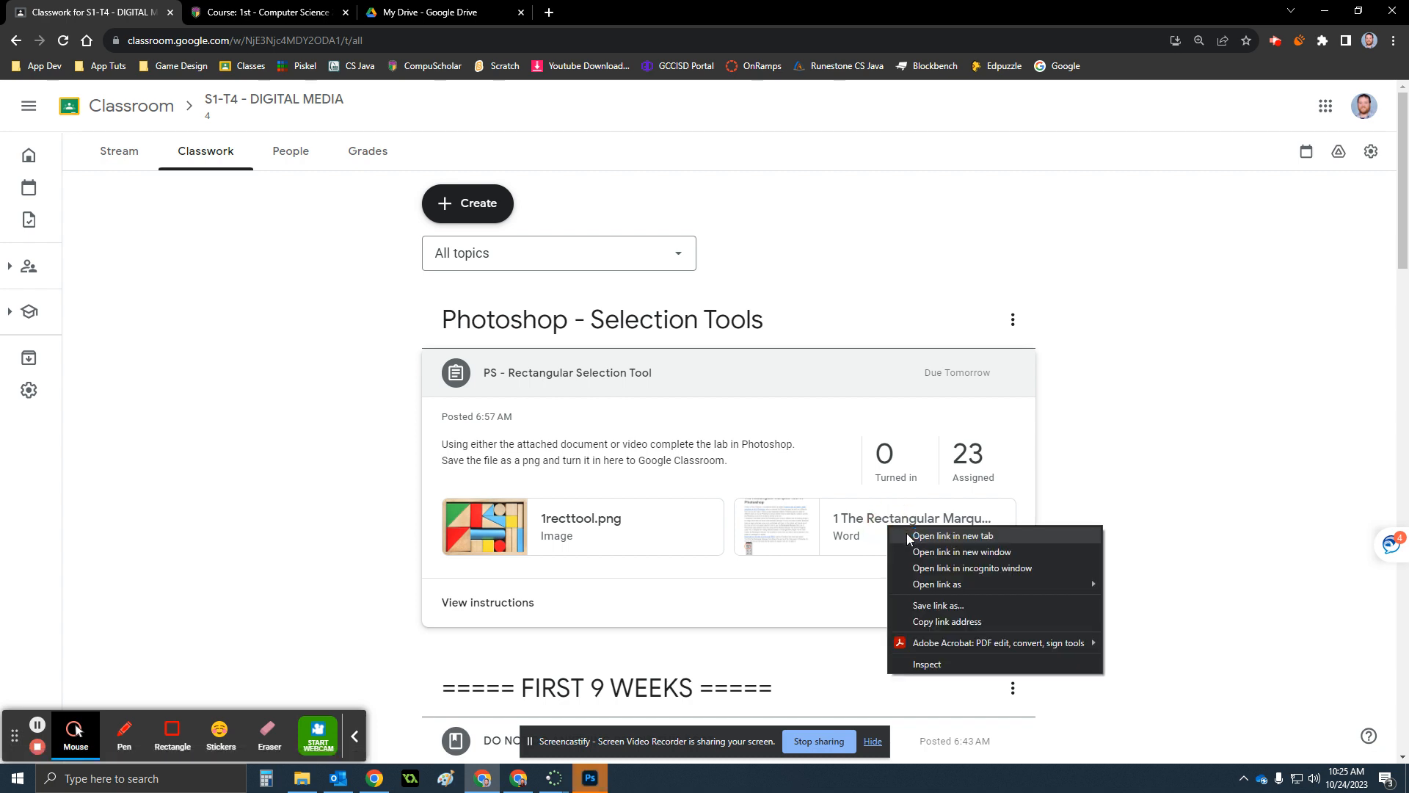
{"action": "left_click", "coordinate": [910, 538]}
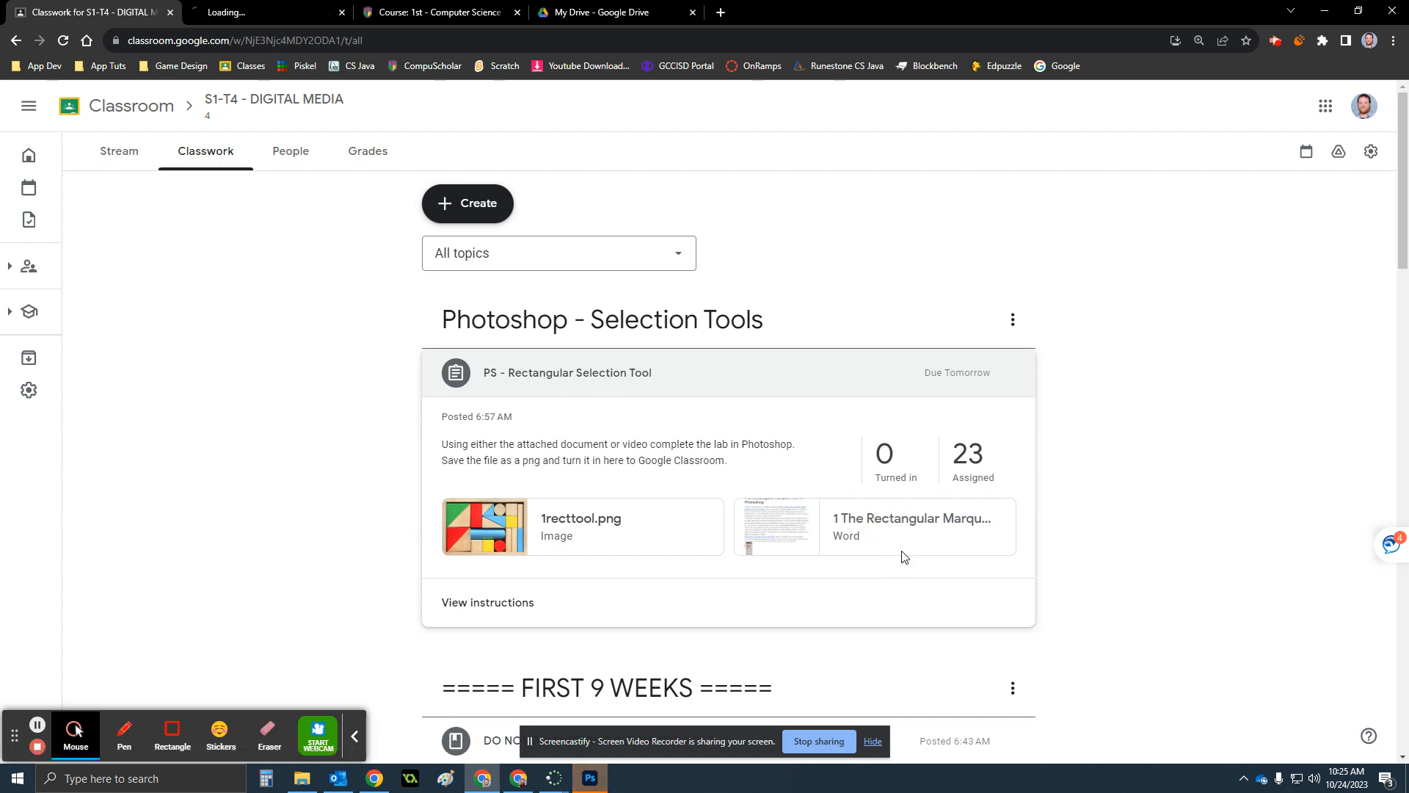
{"action": "left_click", "coordinate": [246, 8]}
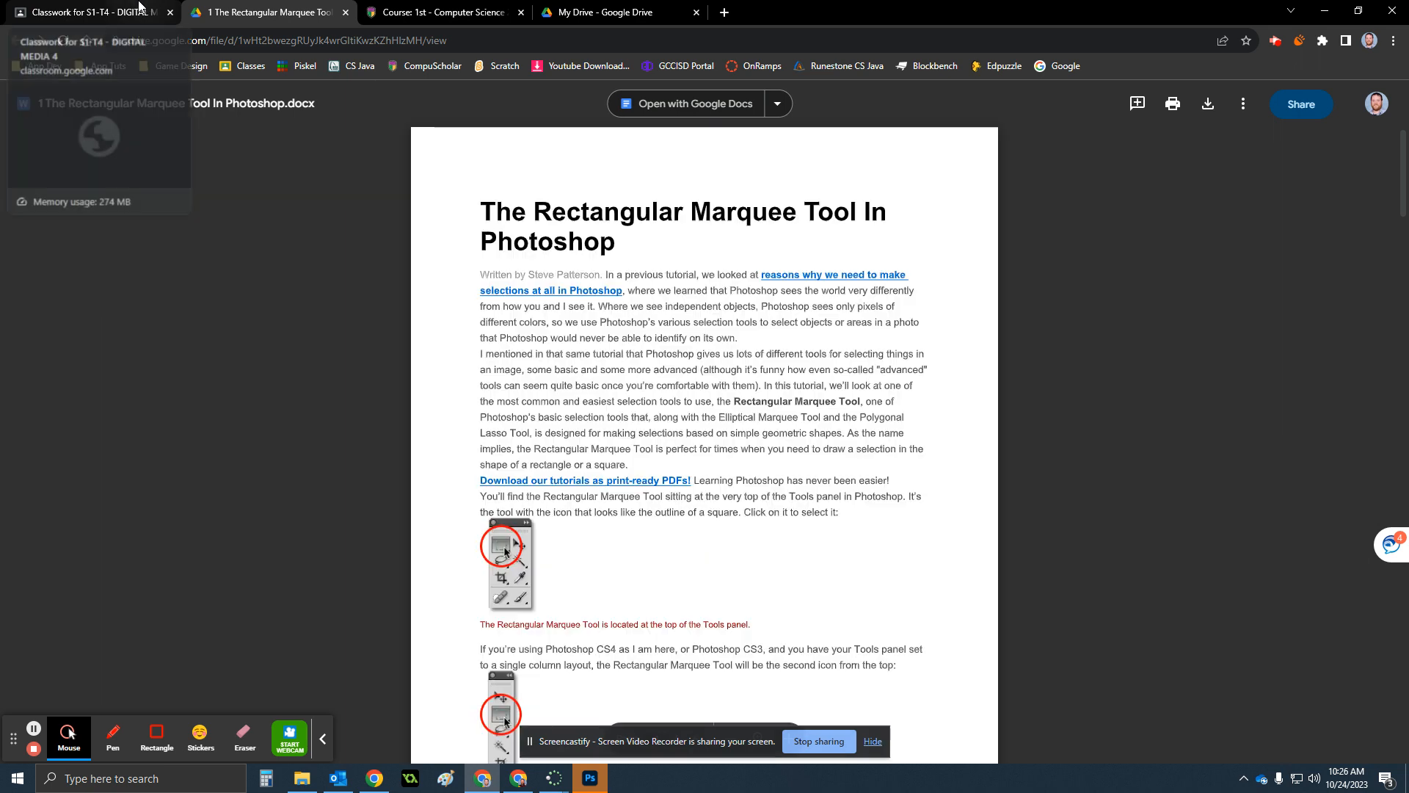
{"action": "left_click", "coordinate": [95, 12]}
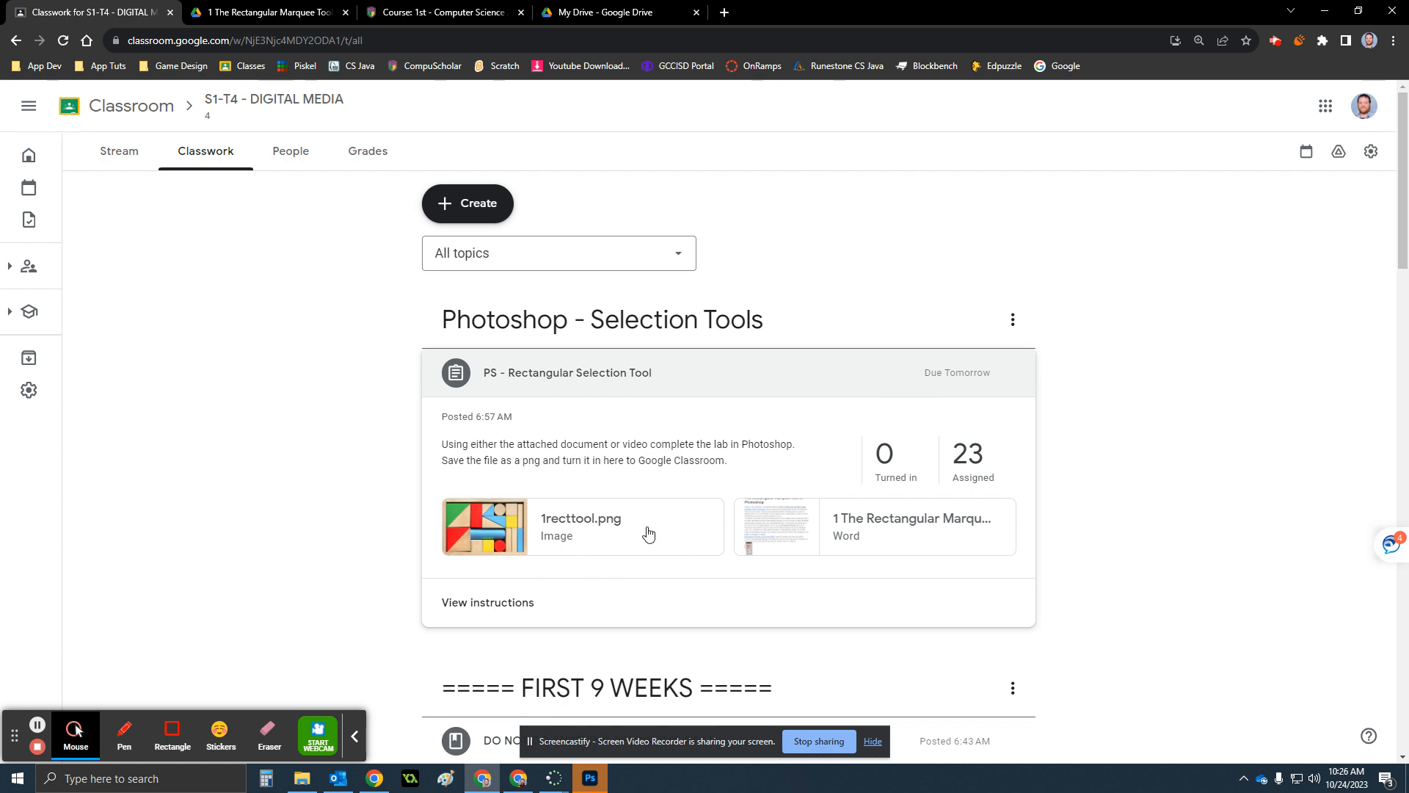
- Save the attached image 1recttool.png from the assignment to the Downloads folder as a PNG
{"action": "left_click", "coordinate": [604, 515]}
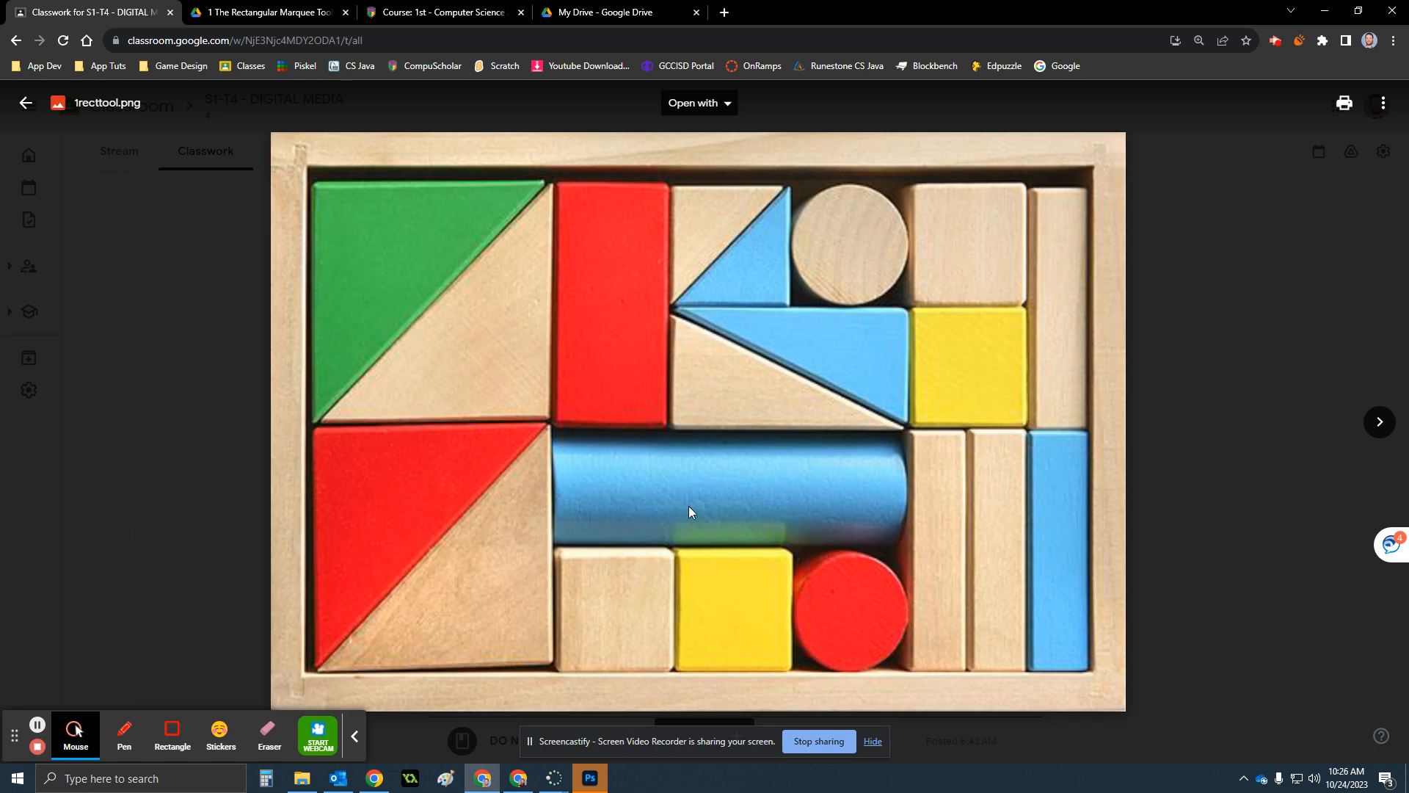
{"action": "right_click", "coordinate": [830, 443]}
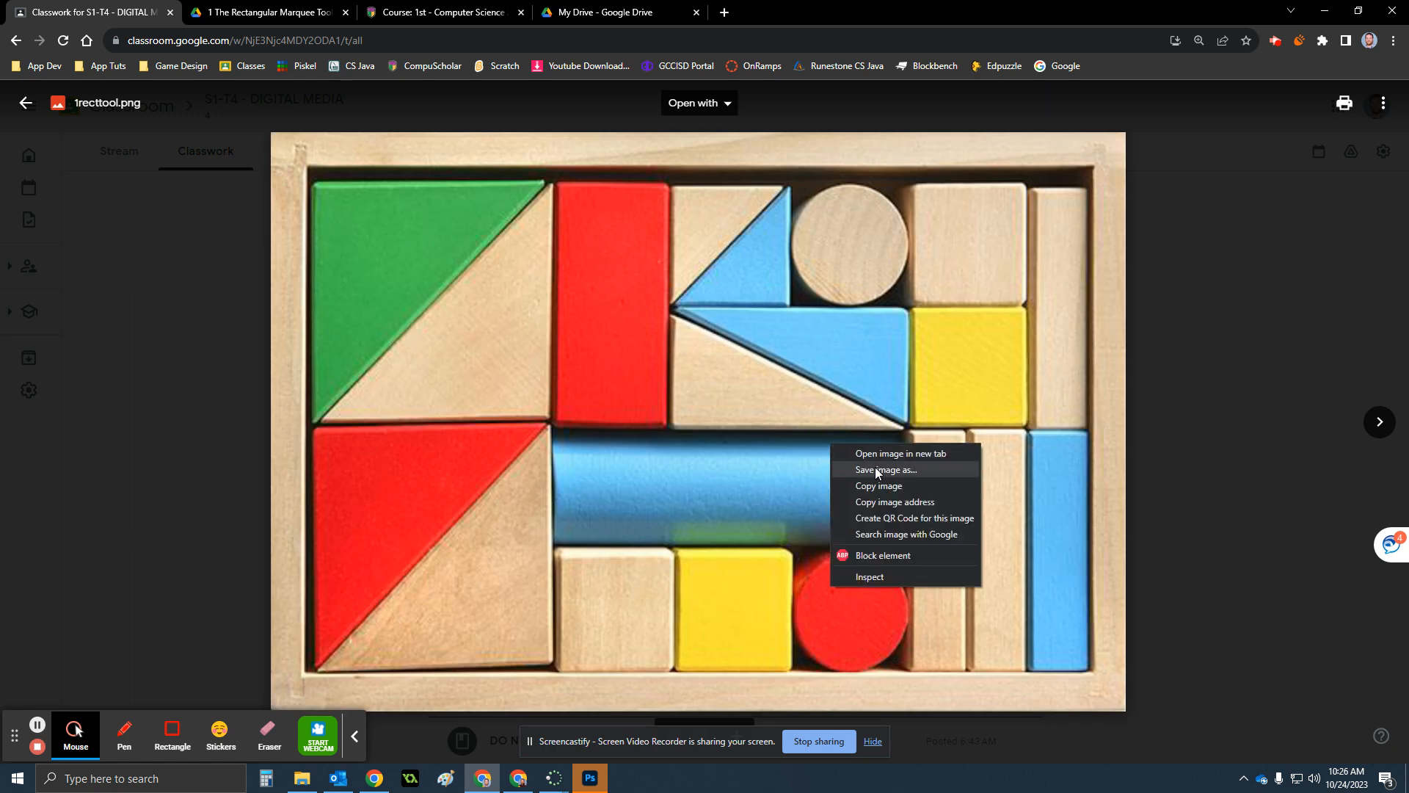
{"action": "left_click", "coordinate": [876, 470]}
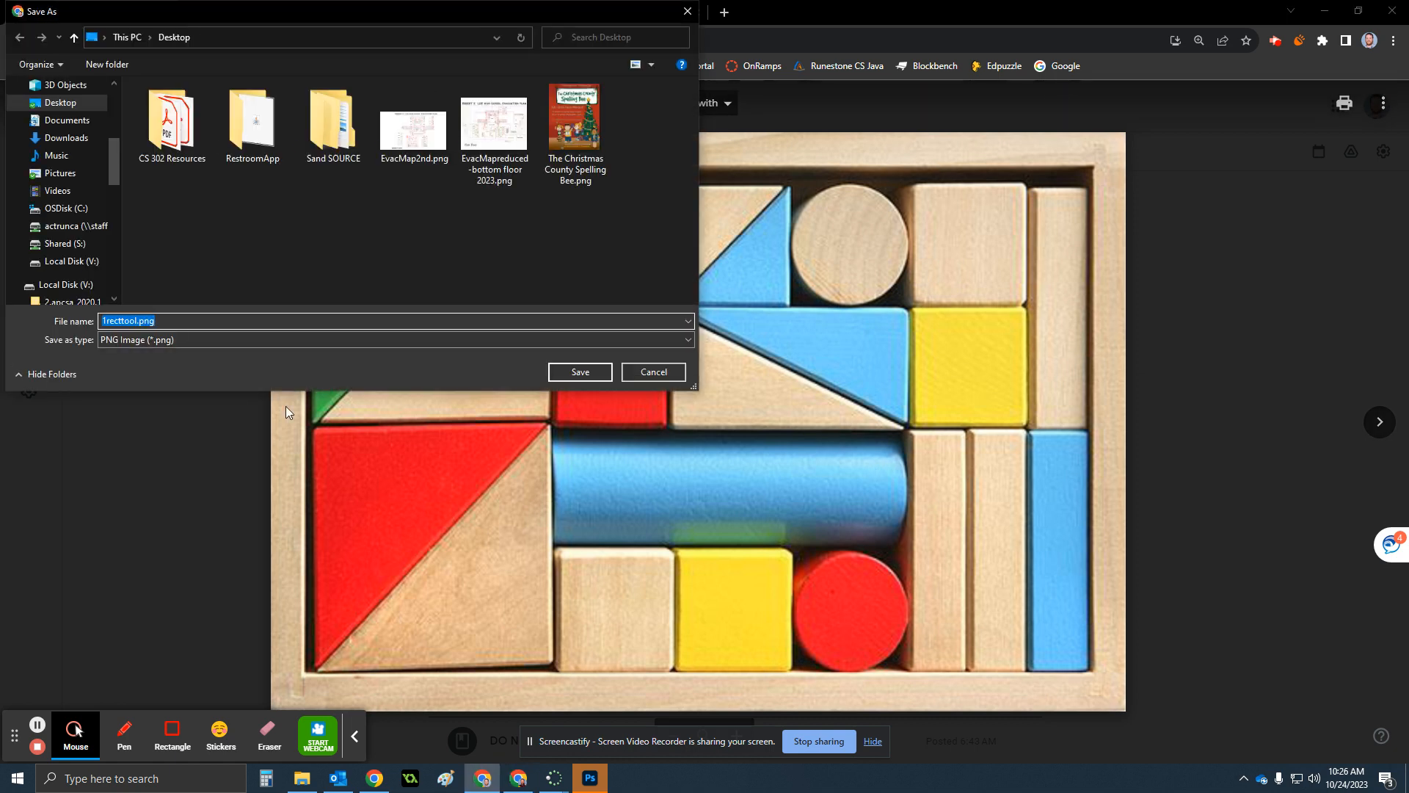
{"action": "scroll", "coordinate": [76, 108], "scroll_direction": "up", "scroll_amount": 1}
{"action": "left_click", "coordinate": [66, 184]}
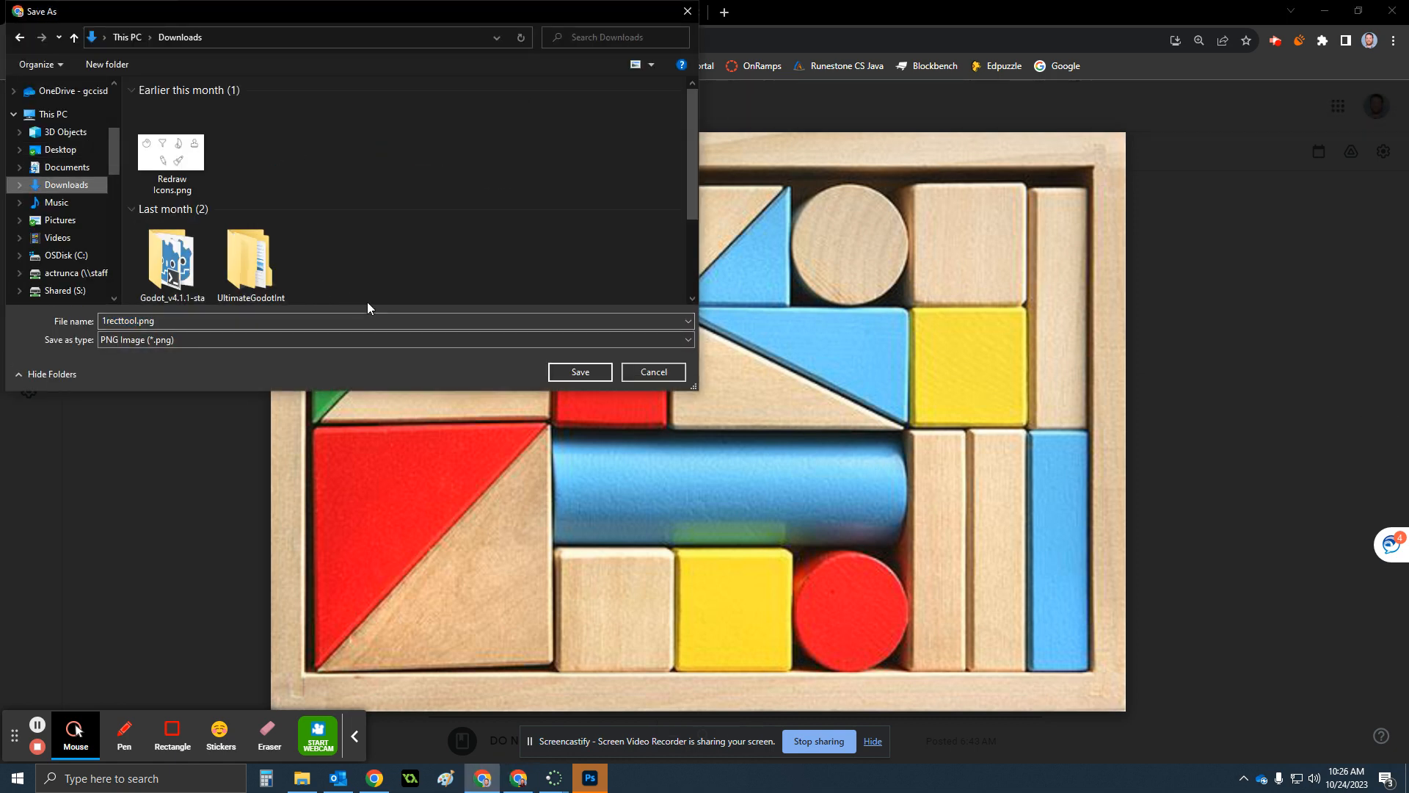
{"action": "left_click", "coordinate": [580, 372]}
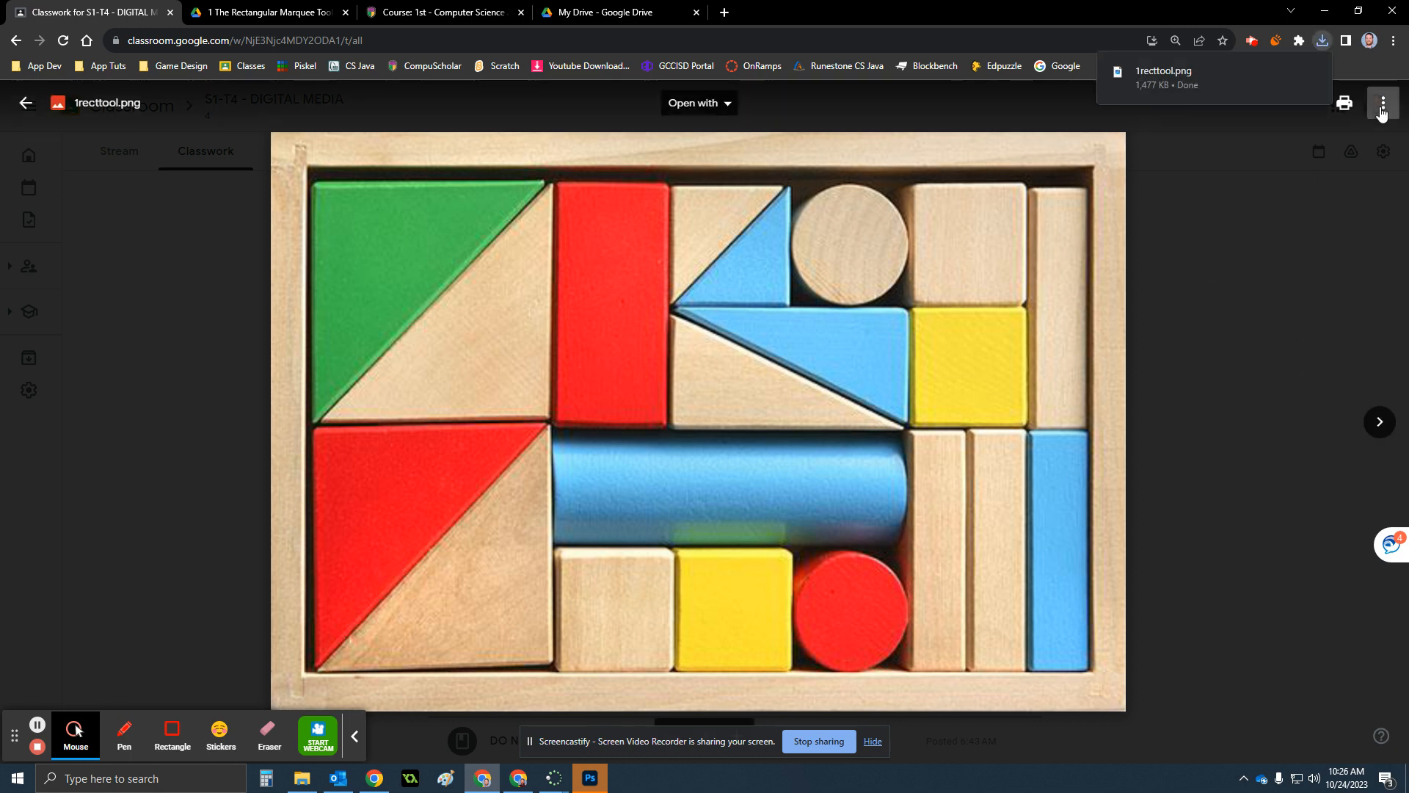
- View 1recttool.png in its own window, and close both that window and the image preview
{"action": "left_click", "coordinate": [1382, 109]}
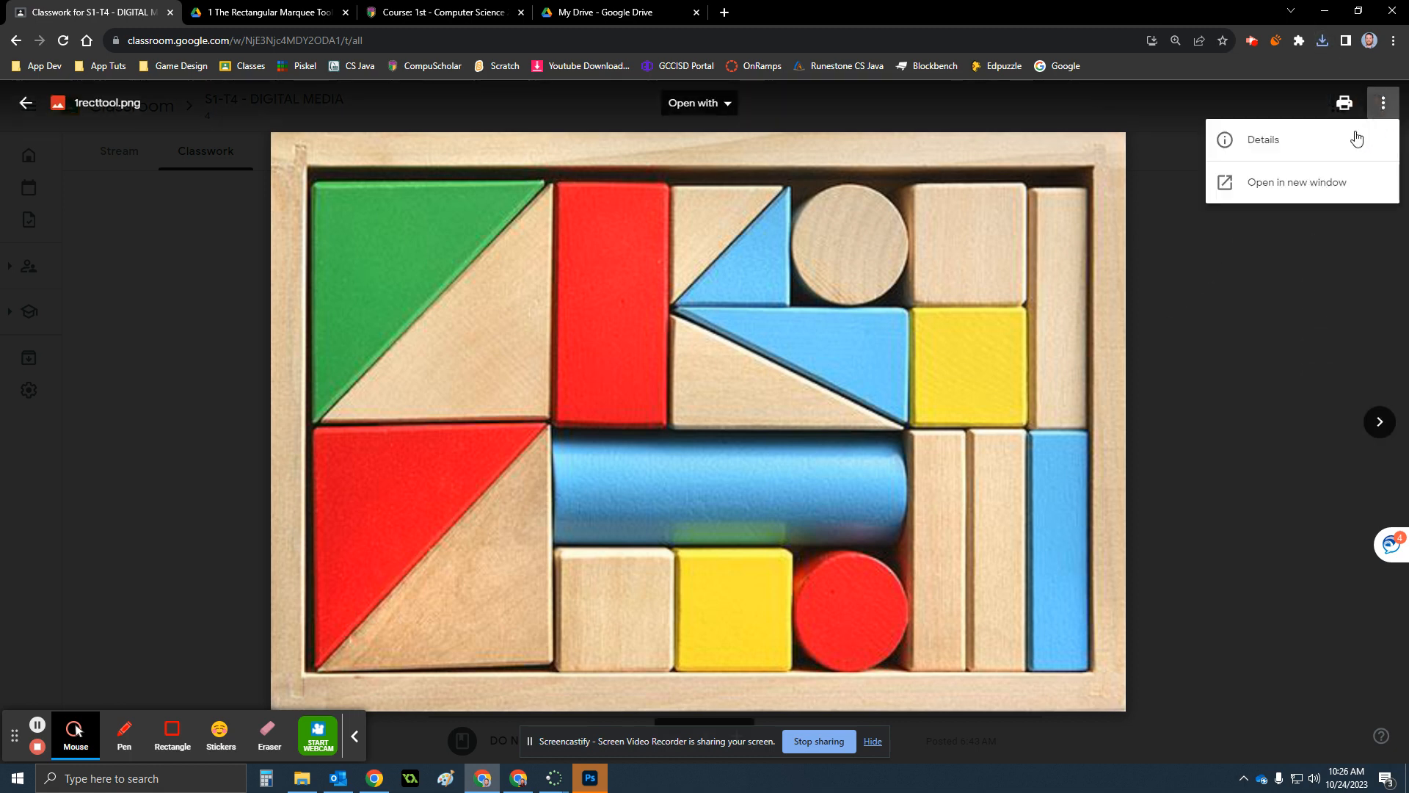
{"action": "left_click", "coordinate": [1308, 184]}
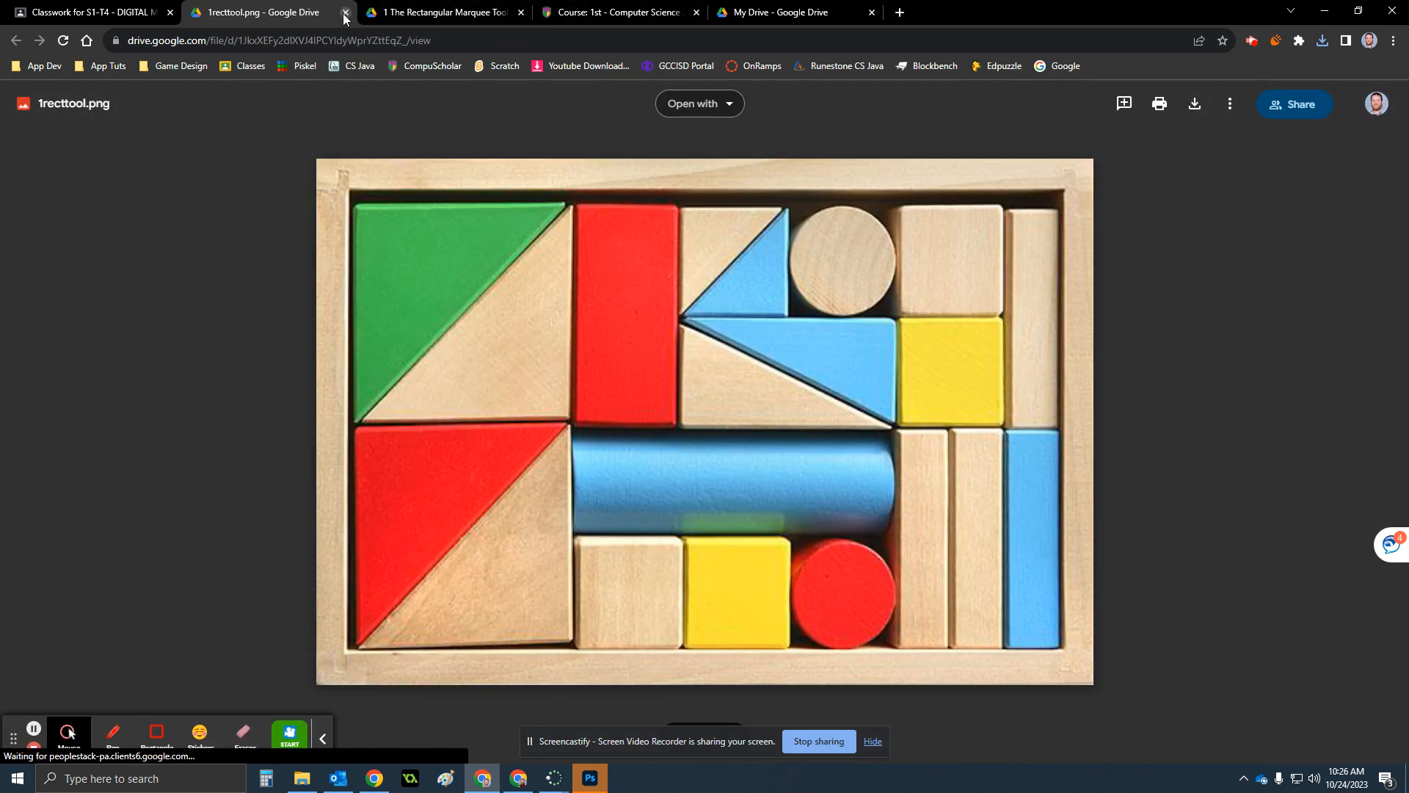
{"action": "left_click", "coordinate": [346, 13]}
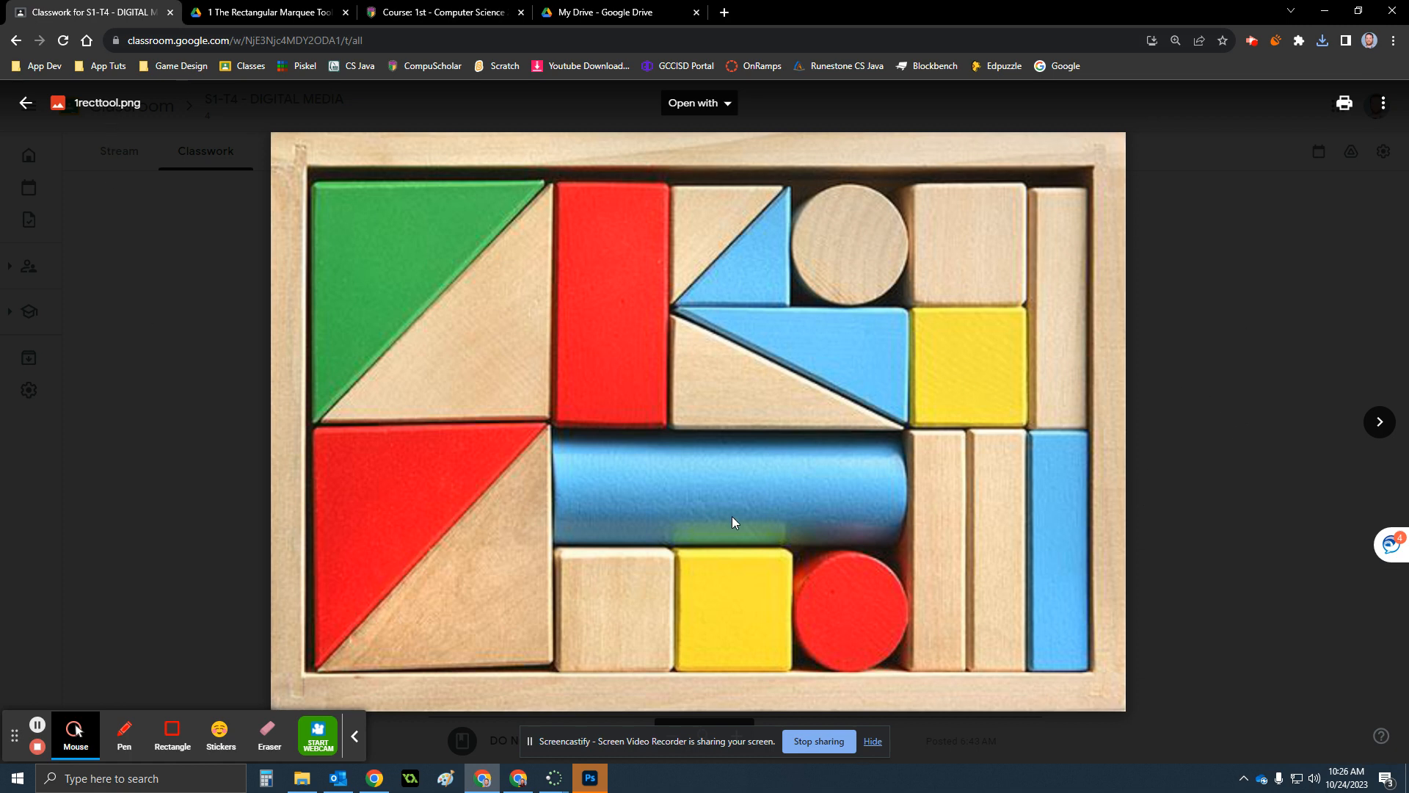
{"action": "left_click", "coordinate": [1149, 402]}
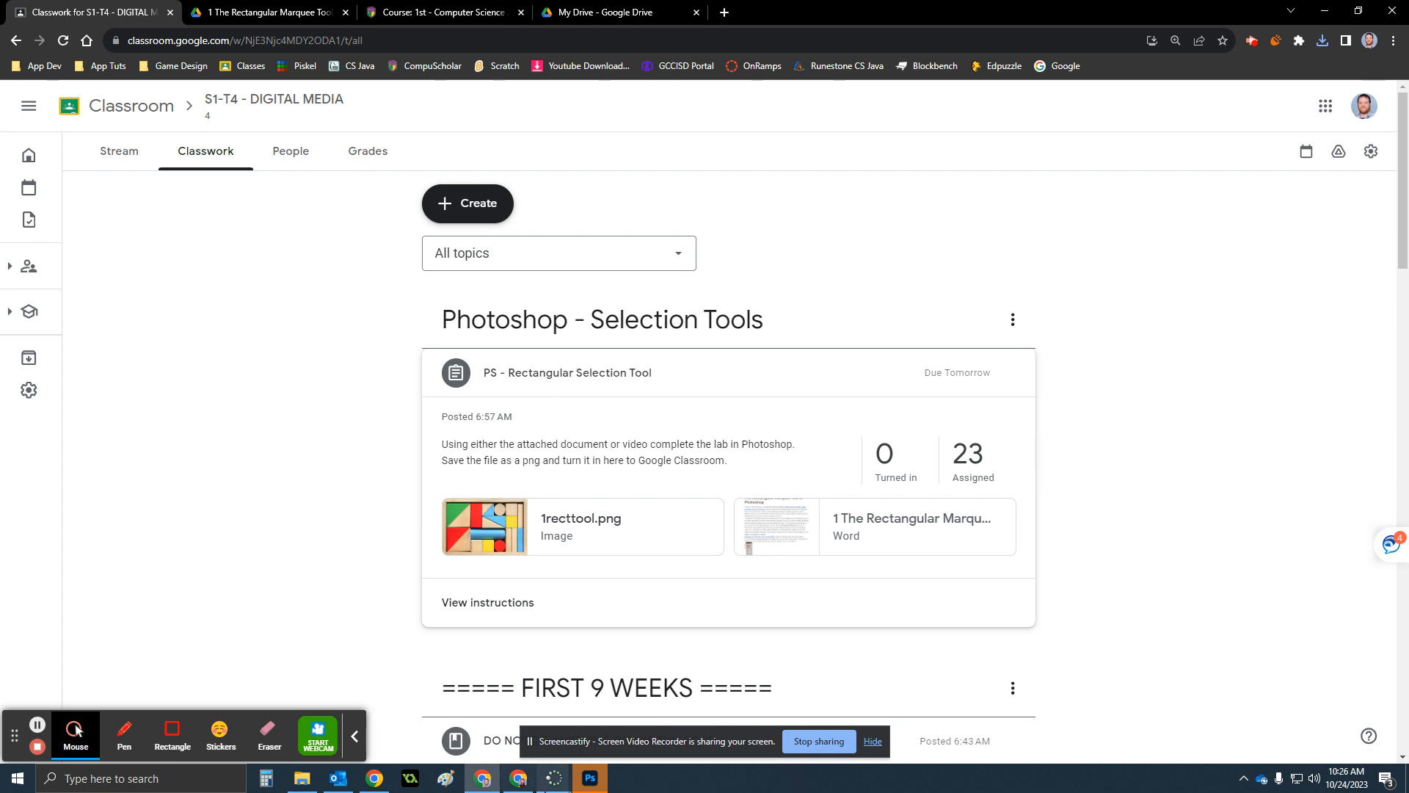
- Switch to Photoshop and open 1recttool.png from the Downloads folder
{"action": "left_click", "coordinate": [583, 782]}
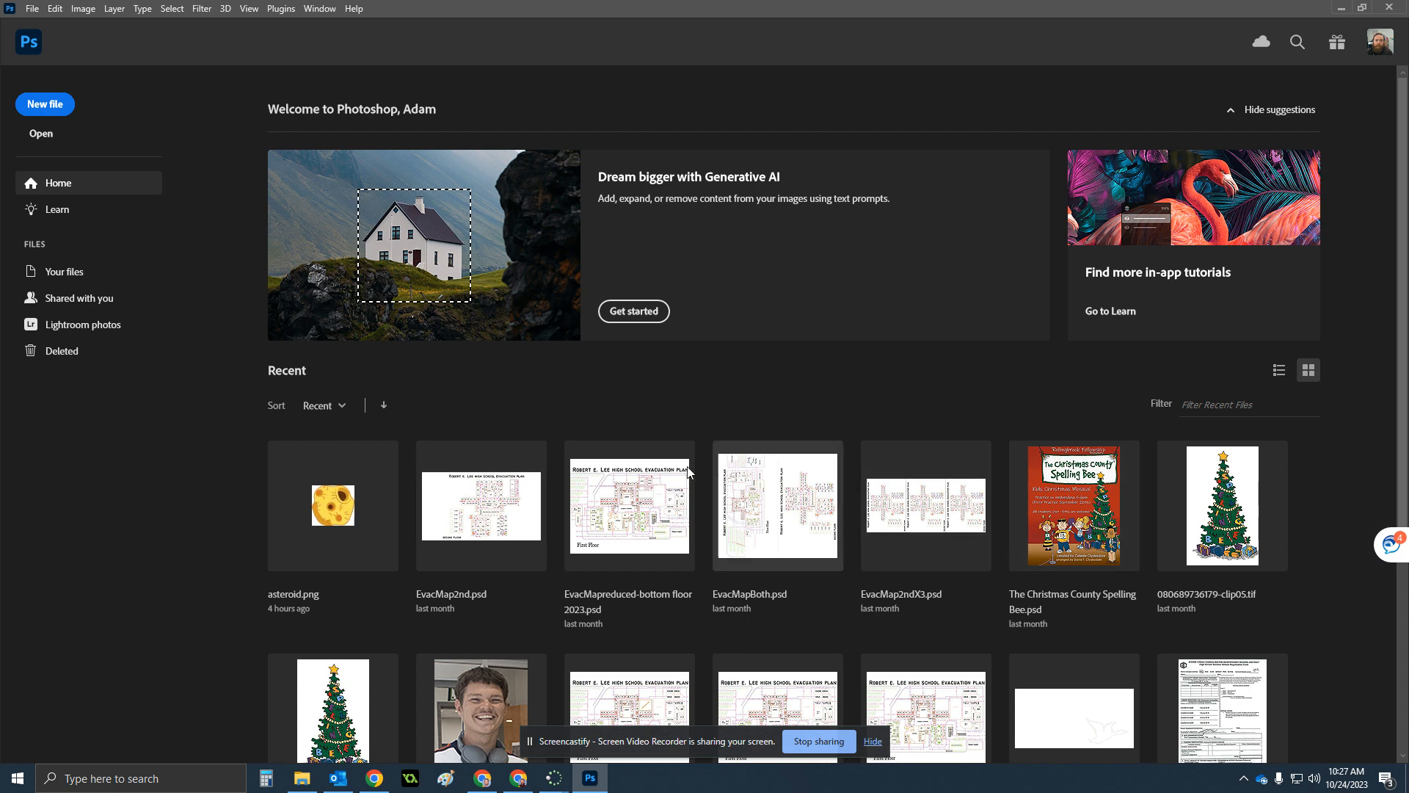
{"action": "scroll", "coordinate": [688, 471], "scroll_direction": "down", "scroll_amount": 5}
{"action": "scroll", "coordinate": [959, 551], "scroll_direction": "up", "scroll_amount": 5}
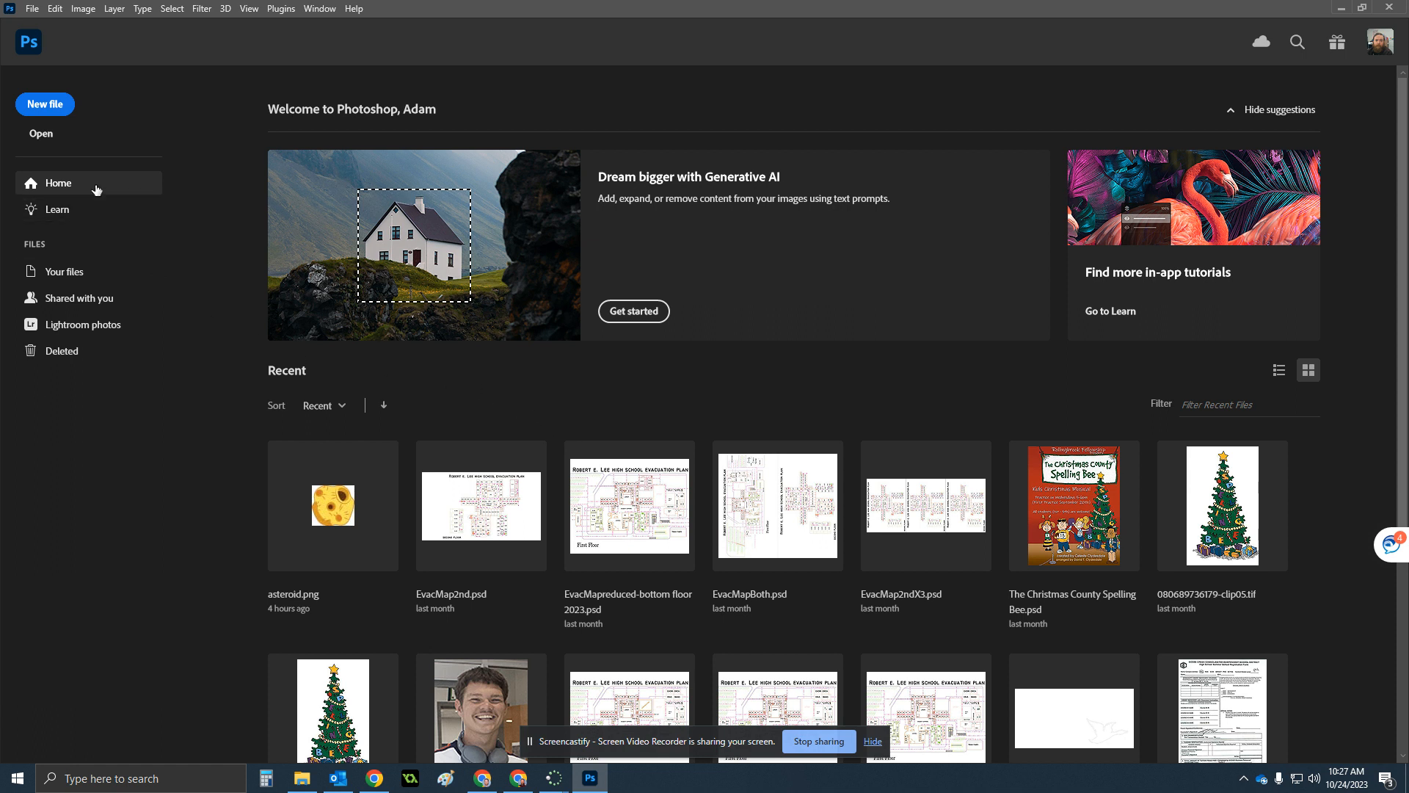
{"action": "left_click", "coordinate": [52, 136]}
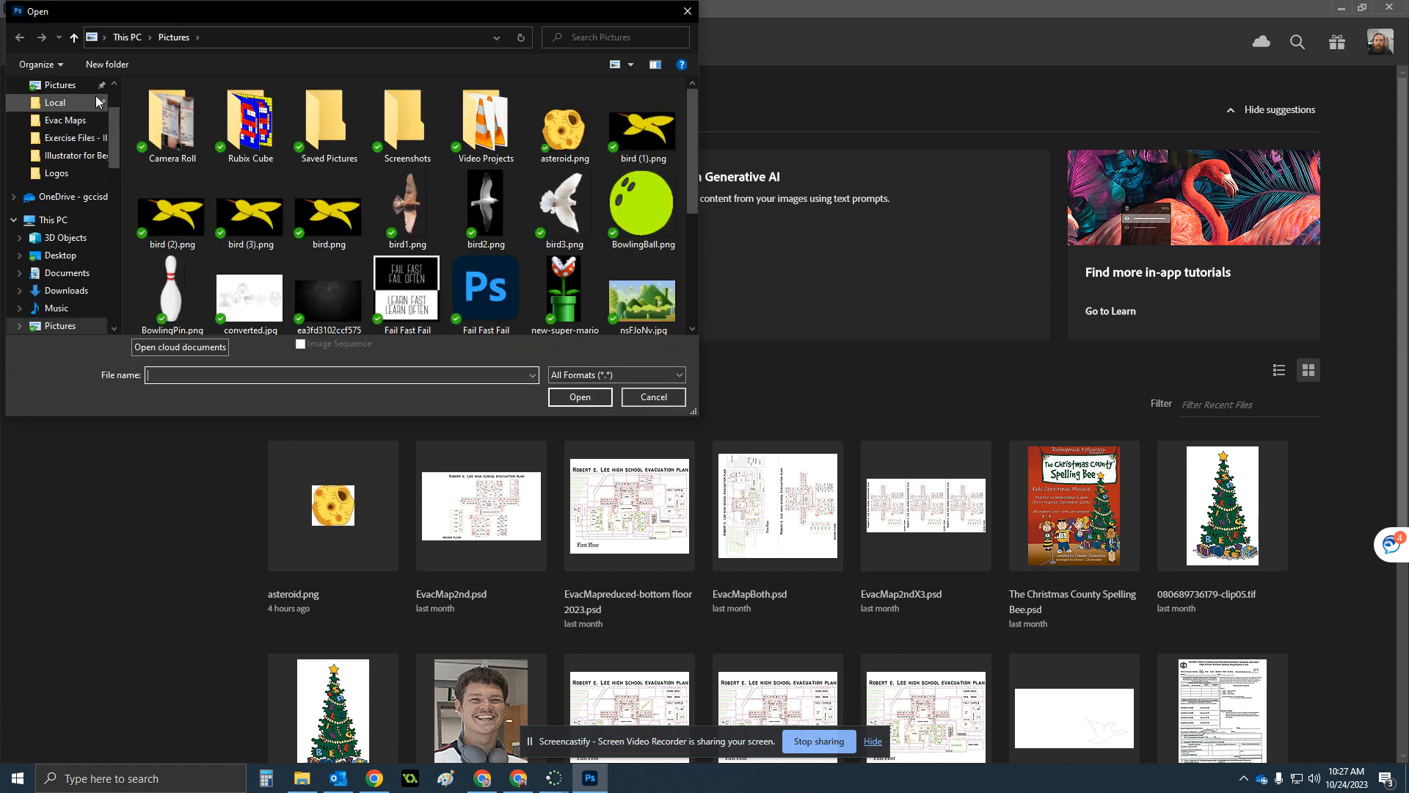
{"action": "scroll", "coordinate": [55, 211], "scroll_direction": "up", "scroll_amount": 3}
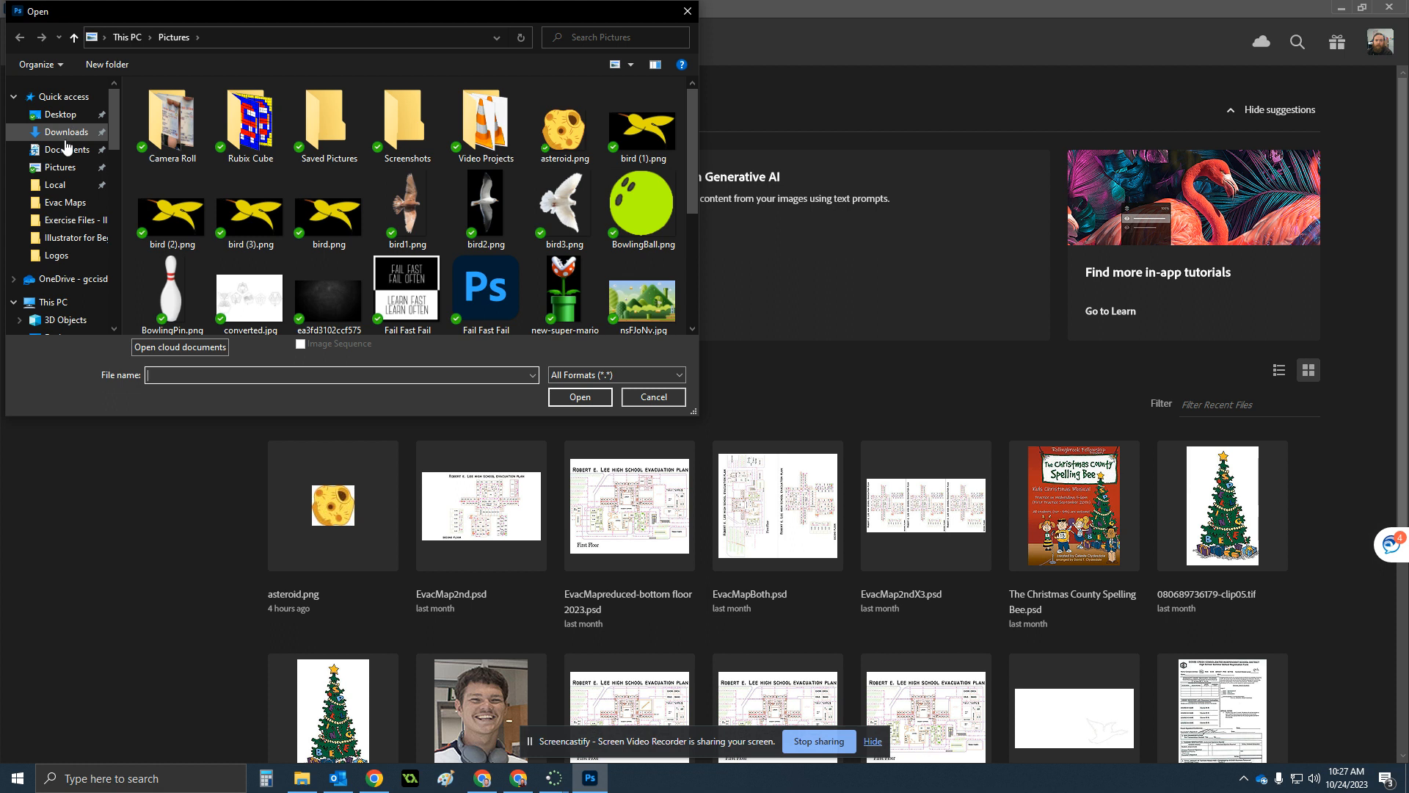
{"action": "left_click", "coordinate": [66, 139]}
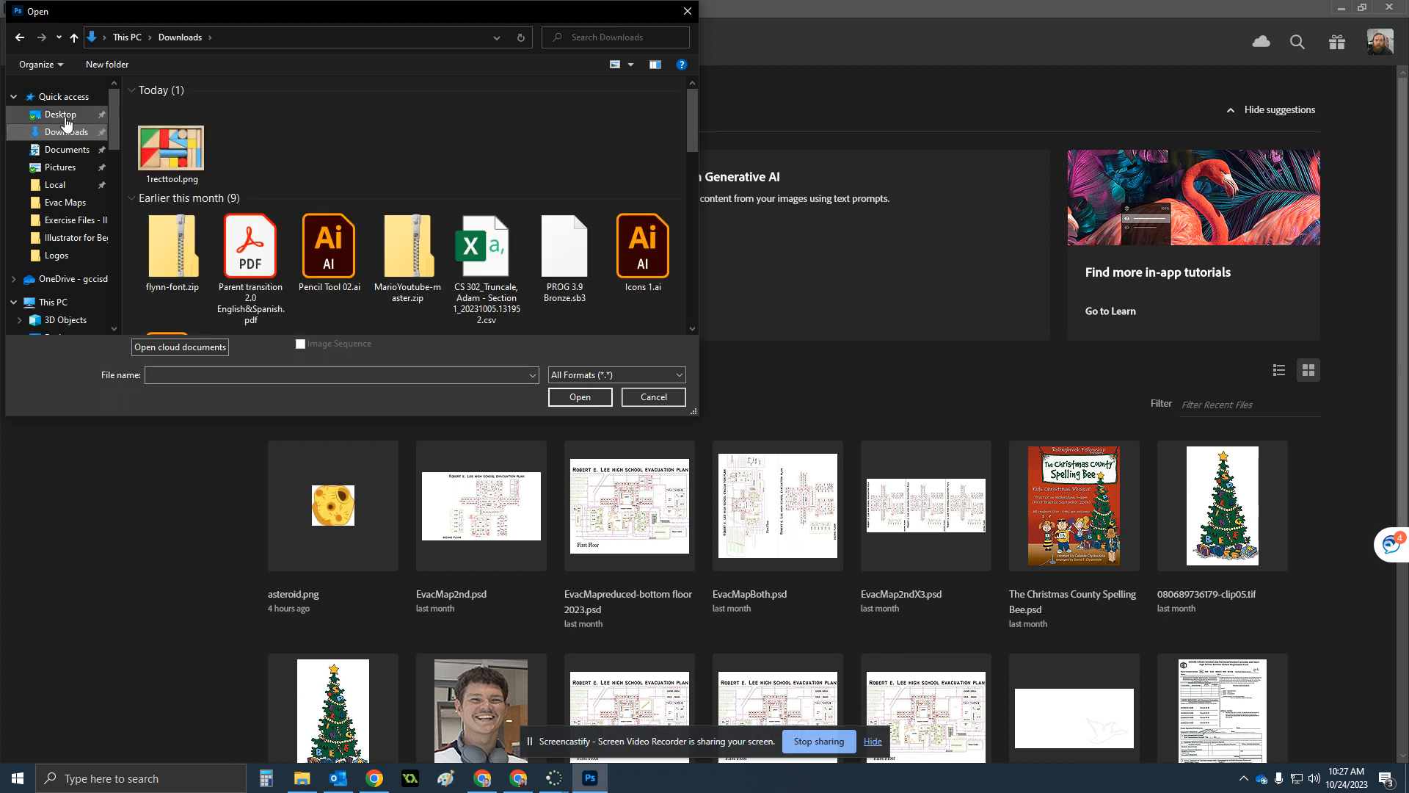
{"action": "double_click", "coordinate": [174, 155]}
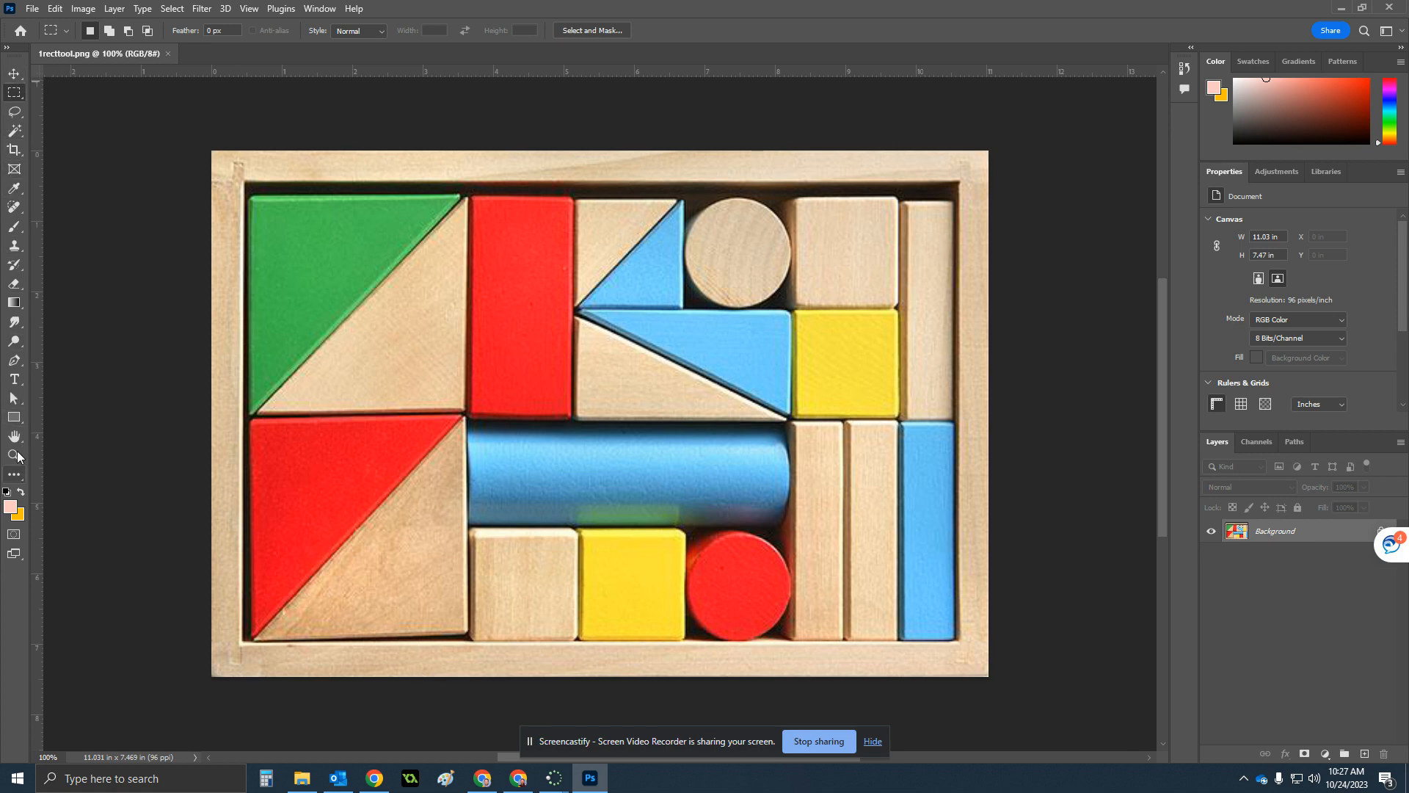
- Examine the tool variants grouped under the marquee, lasso, wand and crop tools
{"action": "right_click", "coordinate": [20, 95]}
{"action": "left_click", "coordinate": [22, 115]}
{"action": "right_click", "coordinate": [22, 116]}
{"action": "left_click", "coordinate": [16, 132]}
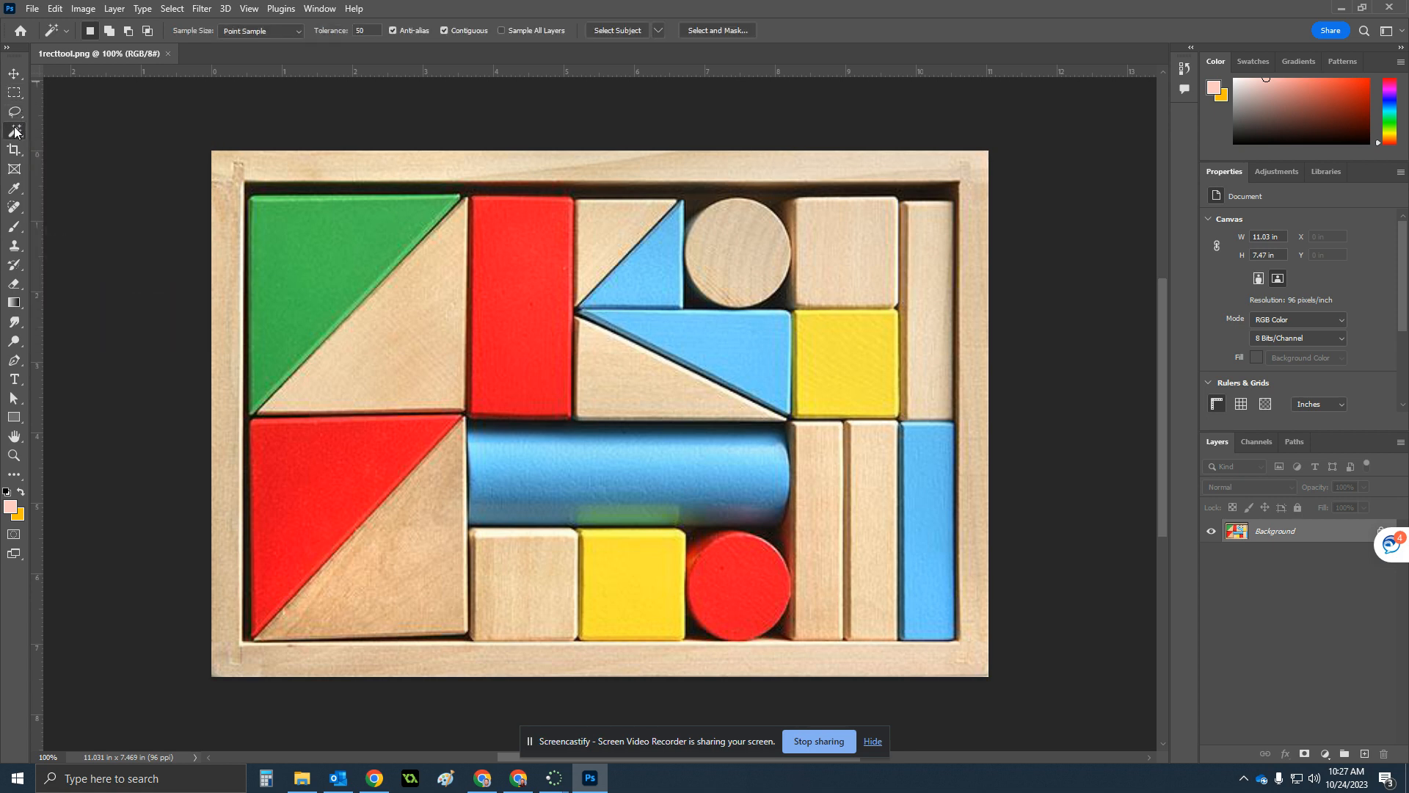
{"action": "right_click", "coordinate": [16, 132]}
{"action": "left_click", "coordinate": [14, 151]}
{"action": "right_click", "coordinate": [13, 151]}
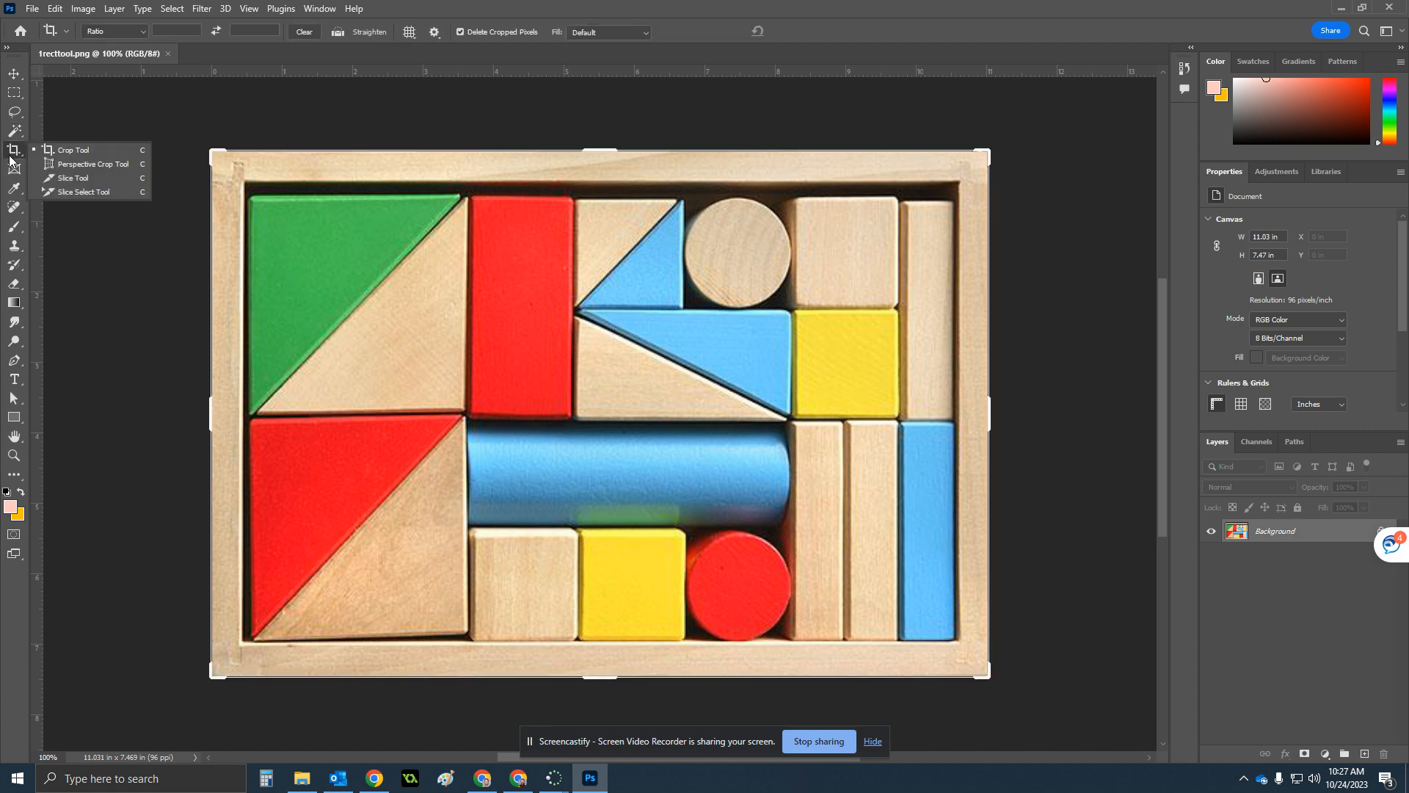
{"action": "left_click", "coordinate": [22, 95]}
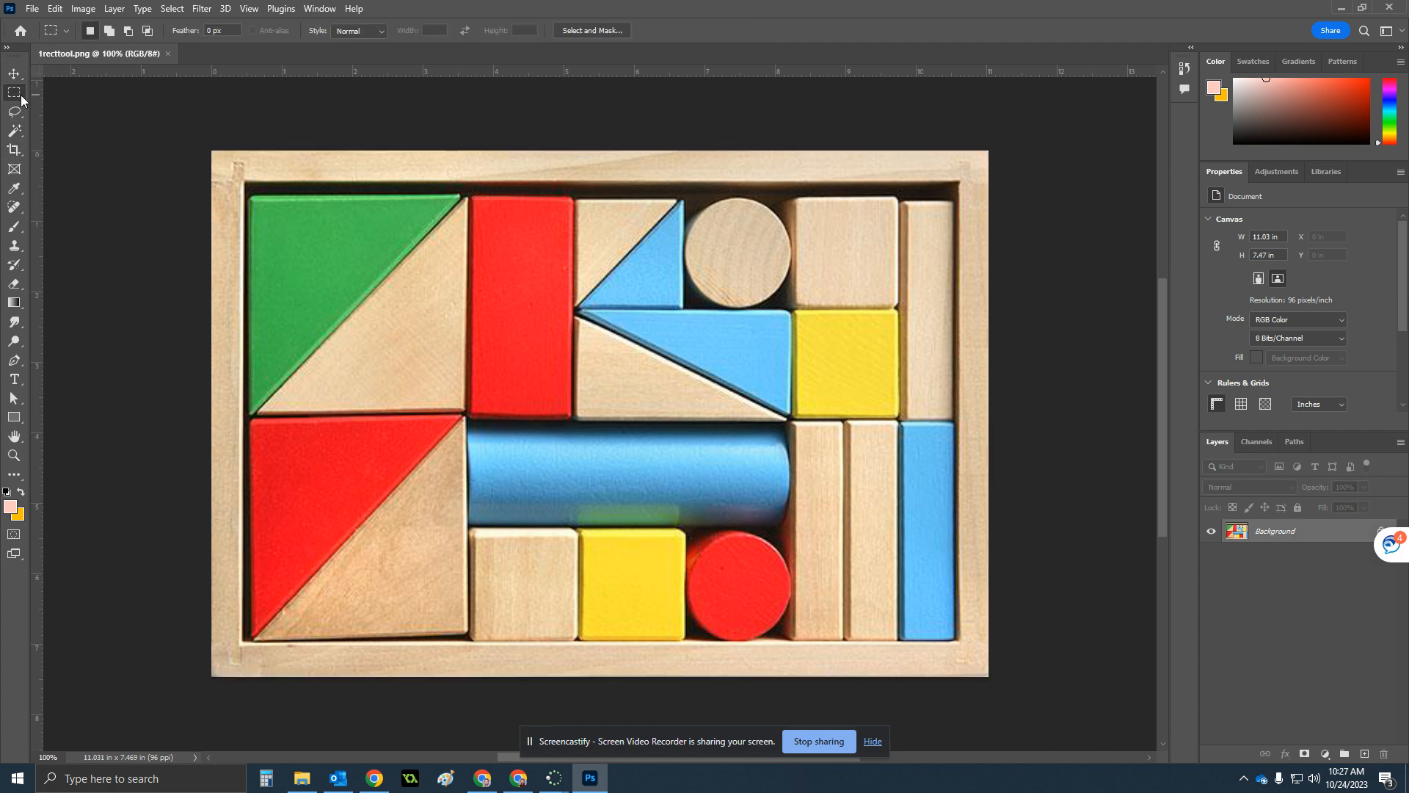
{"action": "right_click", "coordinate": [20, 95]}
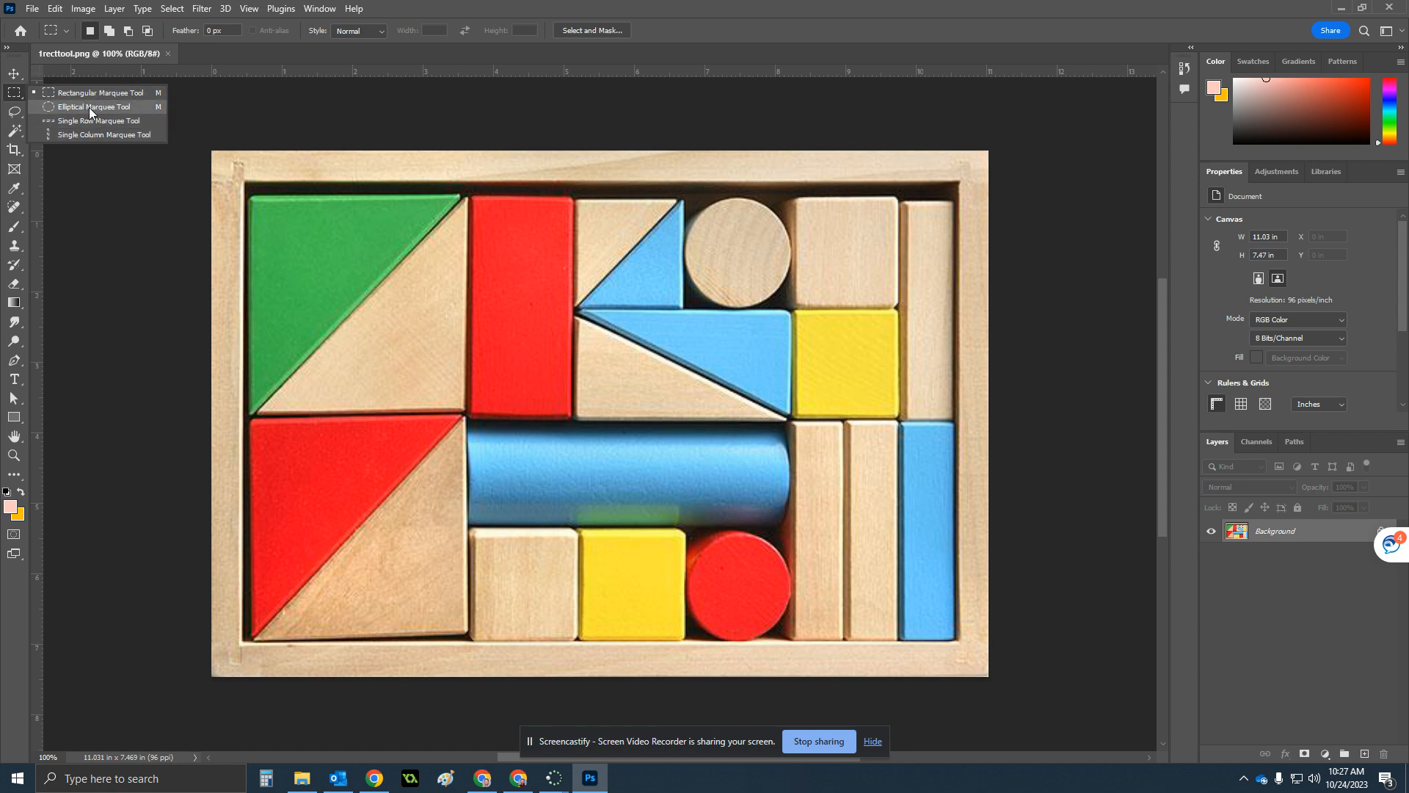
{"action": "left_click", "coordinate": [15, 112]}
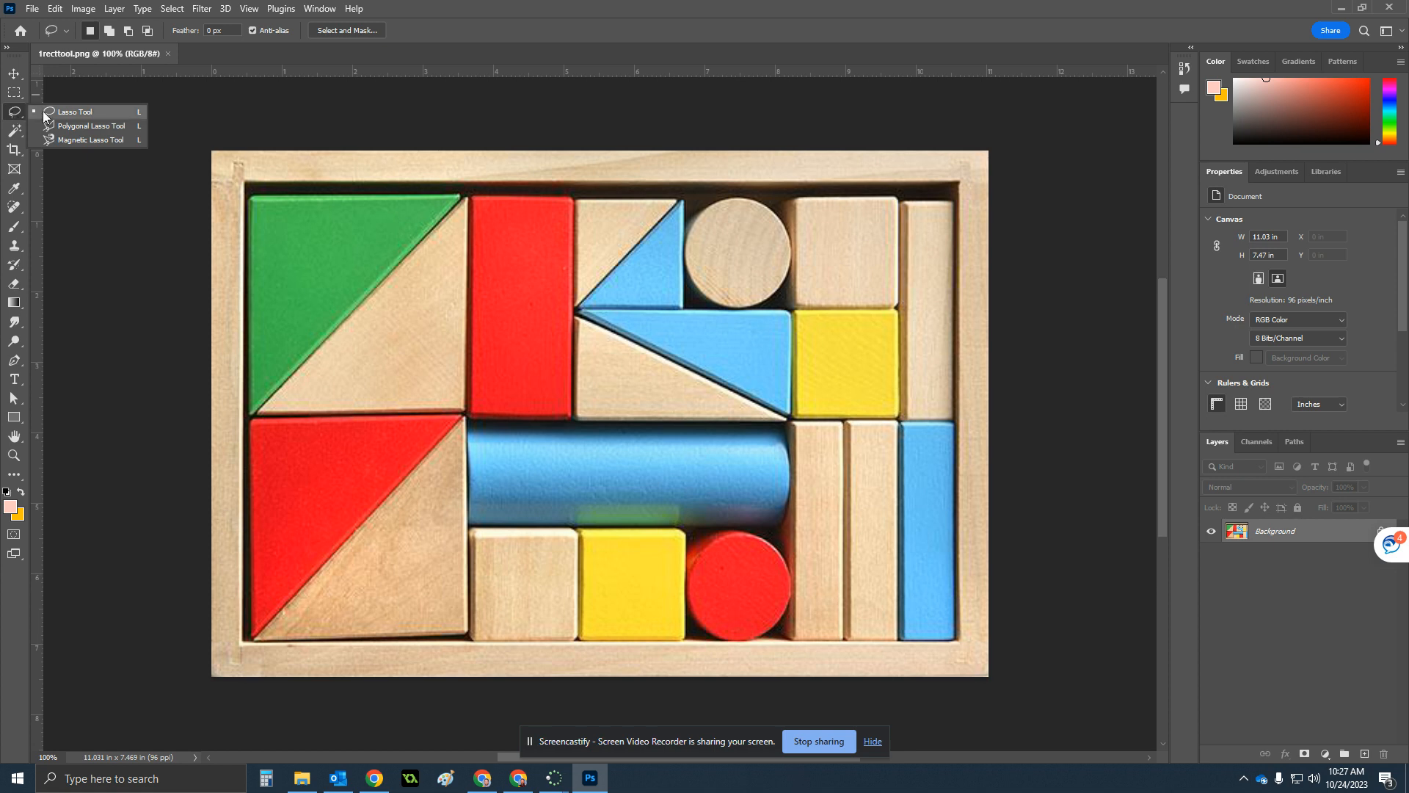
{"action": "left_click", "coordinate": [15, 130]}
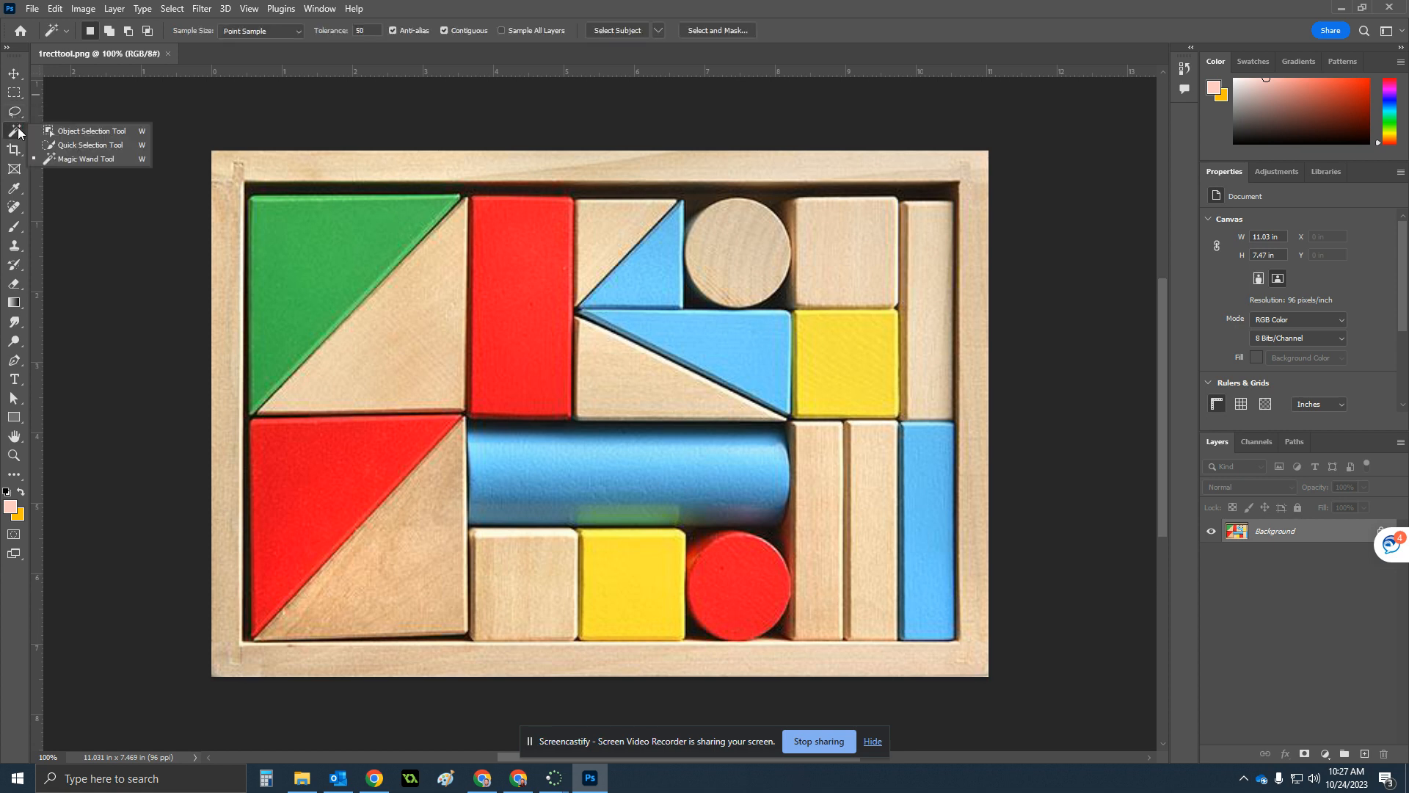
- Activate the Rectangular Marquee Tool, draw practice selections across several blocks and around the upper wooden square, and deselect
{"action": "left_click", "coordinate": [14, 92]}
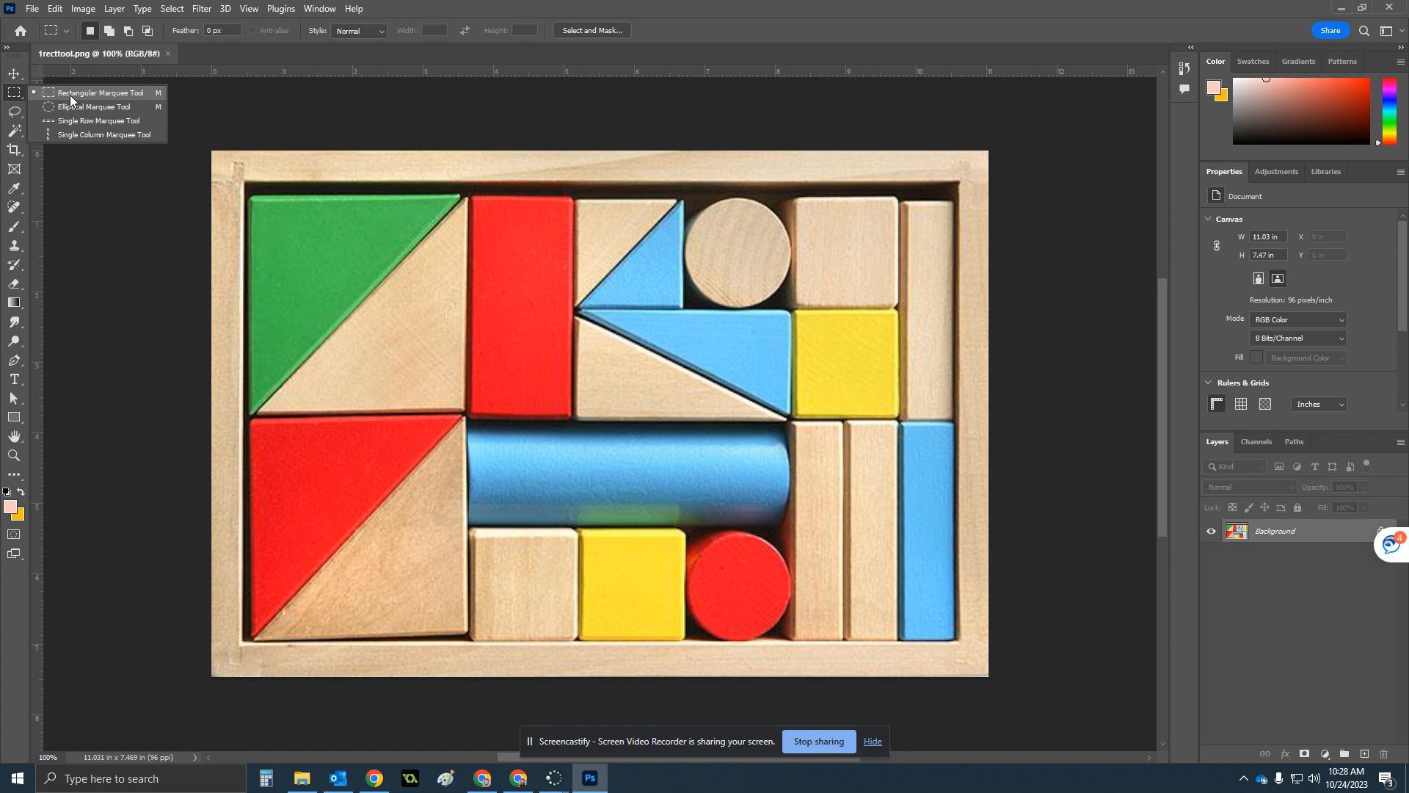
{"action": "left_click", "coordinate": [15, 94]}
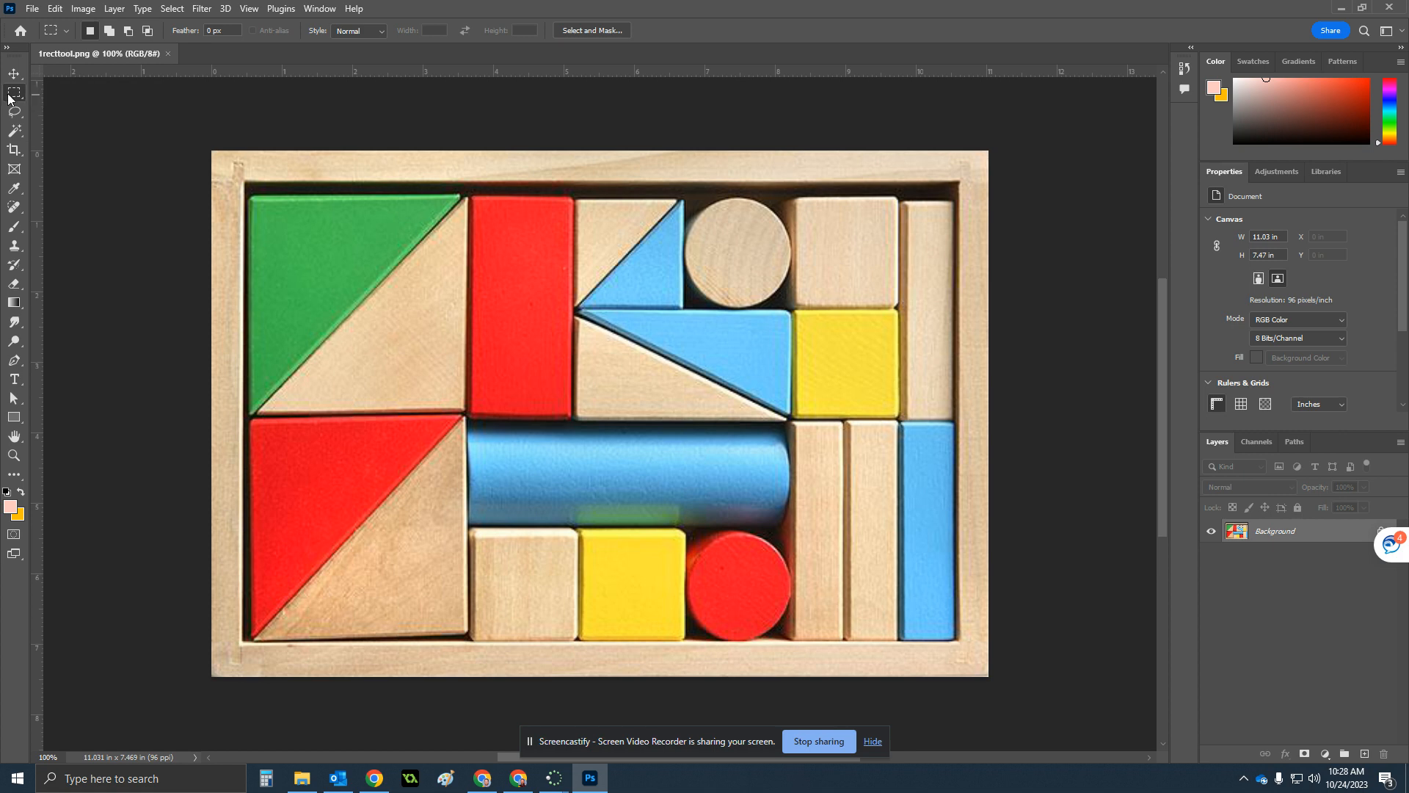
{"action": "left_click_drag", "start_coordinate": [414, 218], "coordinate": [618, 465]}
{"action": "left_click_drag", "start_coordinate": [879, 263], "coordinate": [703, 539]}
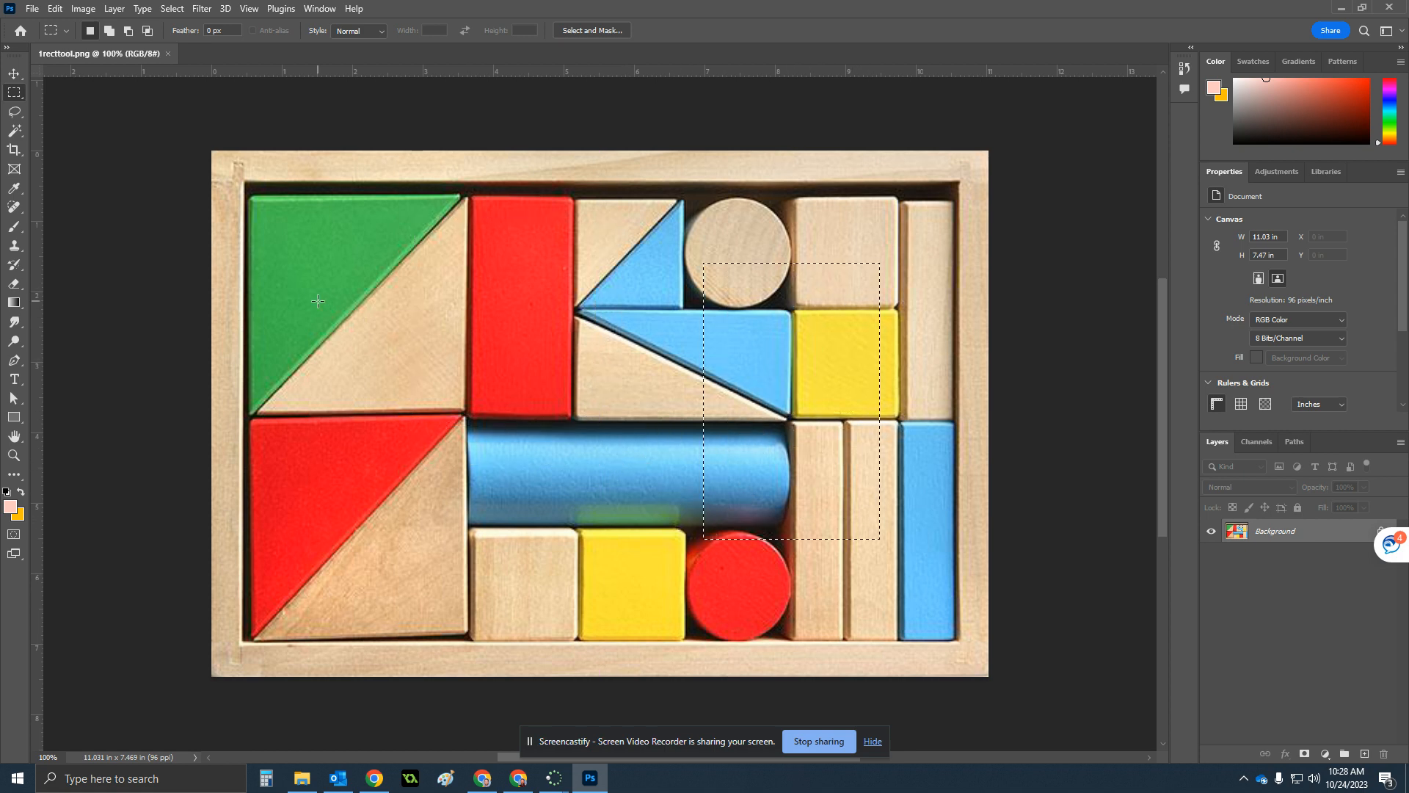
{"action": "left_click_drag", "start_coordinate": [250, 253], "coordinate": [446, 490]}
{"action": "left_click_drag", "start_coordinate": [821, 274], "coordinate": [934, 616]}
{"action": "left_click_drag", "start_coordinate": [311, 206], "coordinate": [558, 473]}
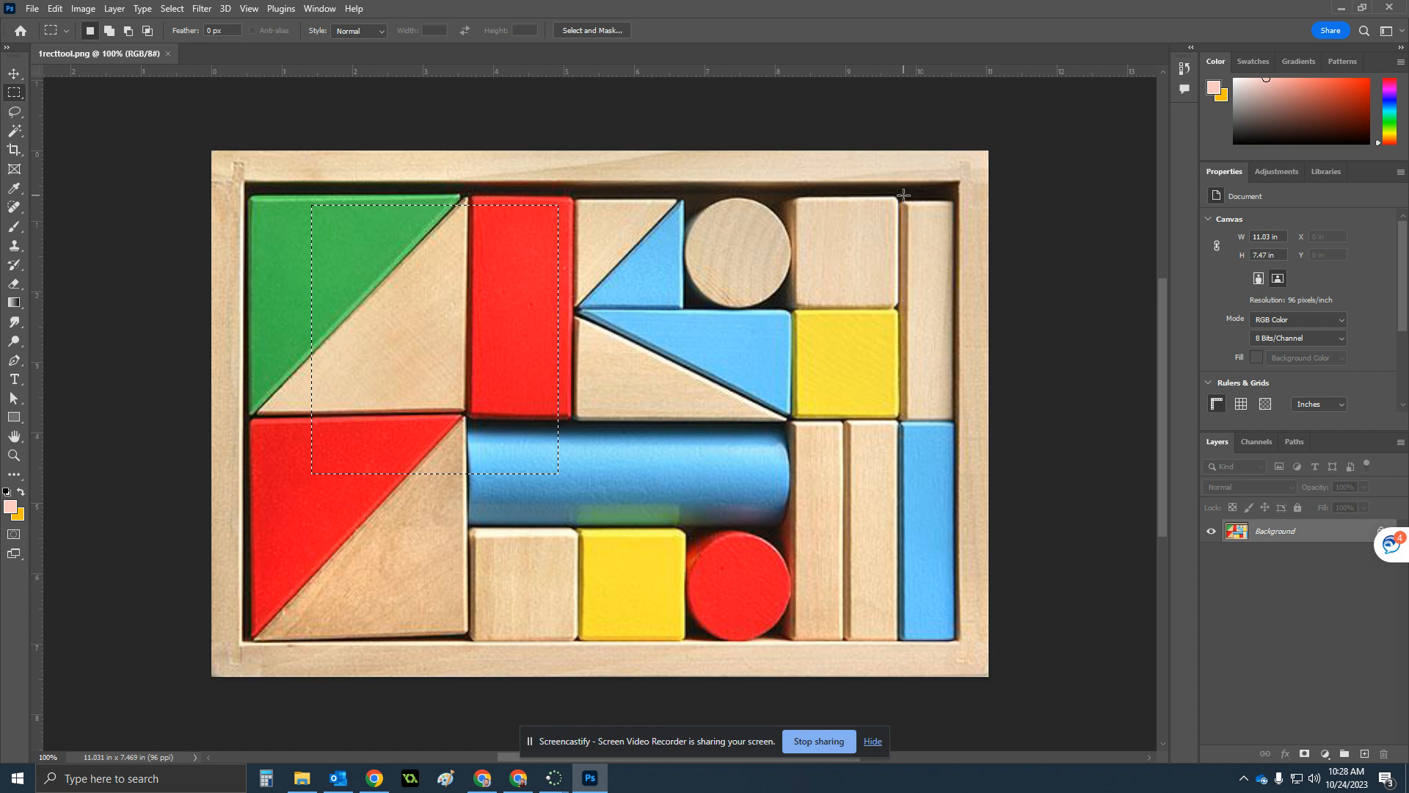
{"action": "left_click_drag", "start_coordinate": [900, 195], "coordinate": [794, 307]}
{"action": "left_click", "coordinate": [807, 315]}
- Select the tall red rectangular block from corner to corner with a rectangular marquee
{"action": "left_click_drag", "start_coordinate": [470, 194], "coordinate": [542, 378]}
{"action": "left_click_drag", "start_coordinate": [471, 195], "coordinate": [572, 420]}
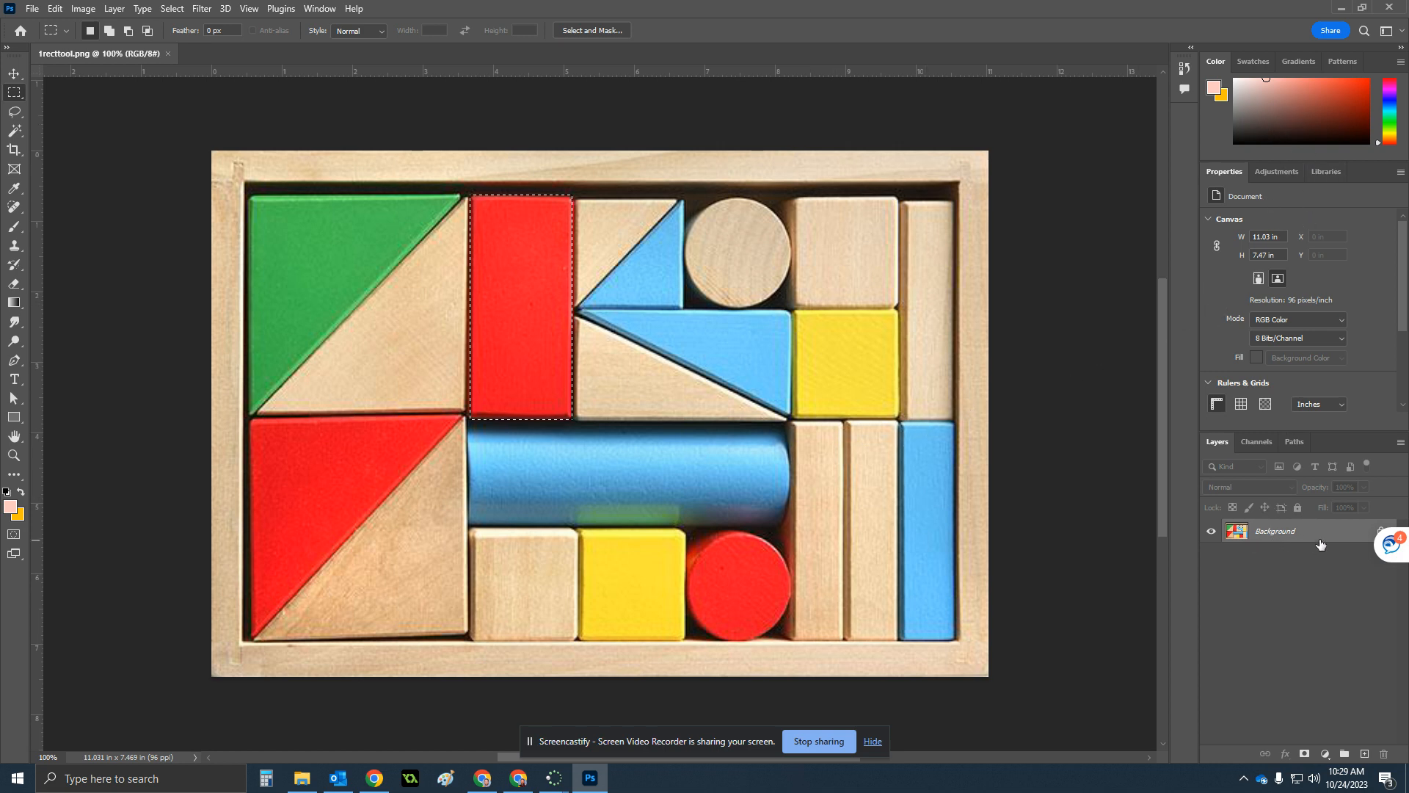
- Add a Hue/Saturation adjustment for the selected tall red block and set its Hue to +65
{"action": "left_click", "coordinate": [1280, 170]}
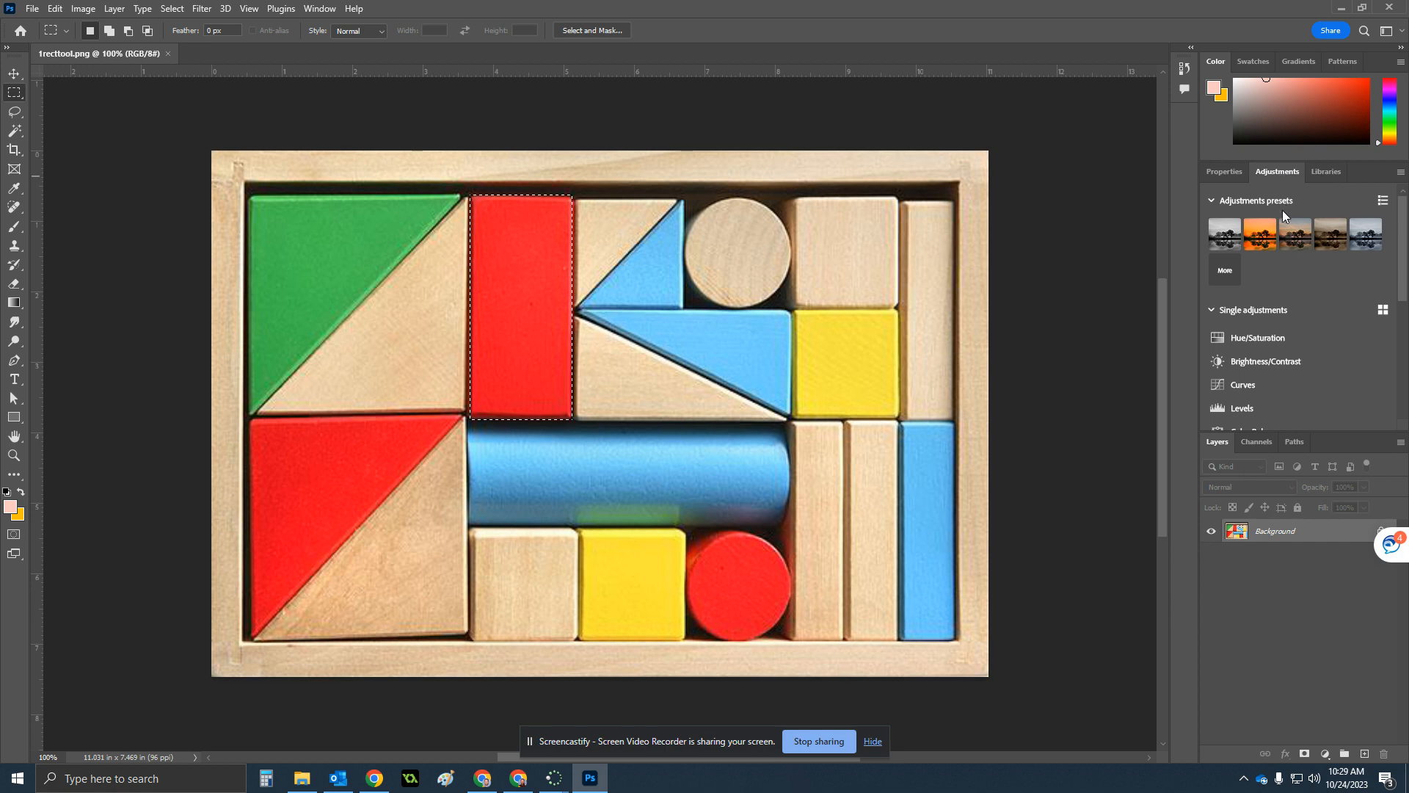
{"action": "scroll", "coordinate": [1266, 349], "scroll_direction": "down", "scroll_amount": 5}
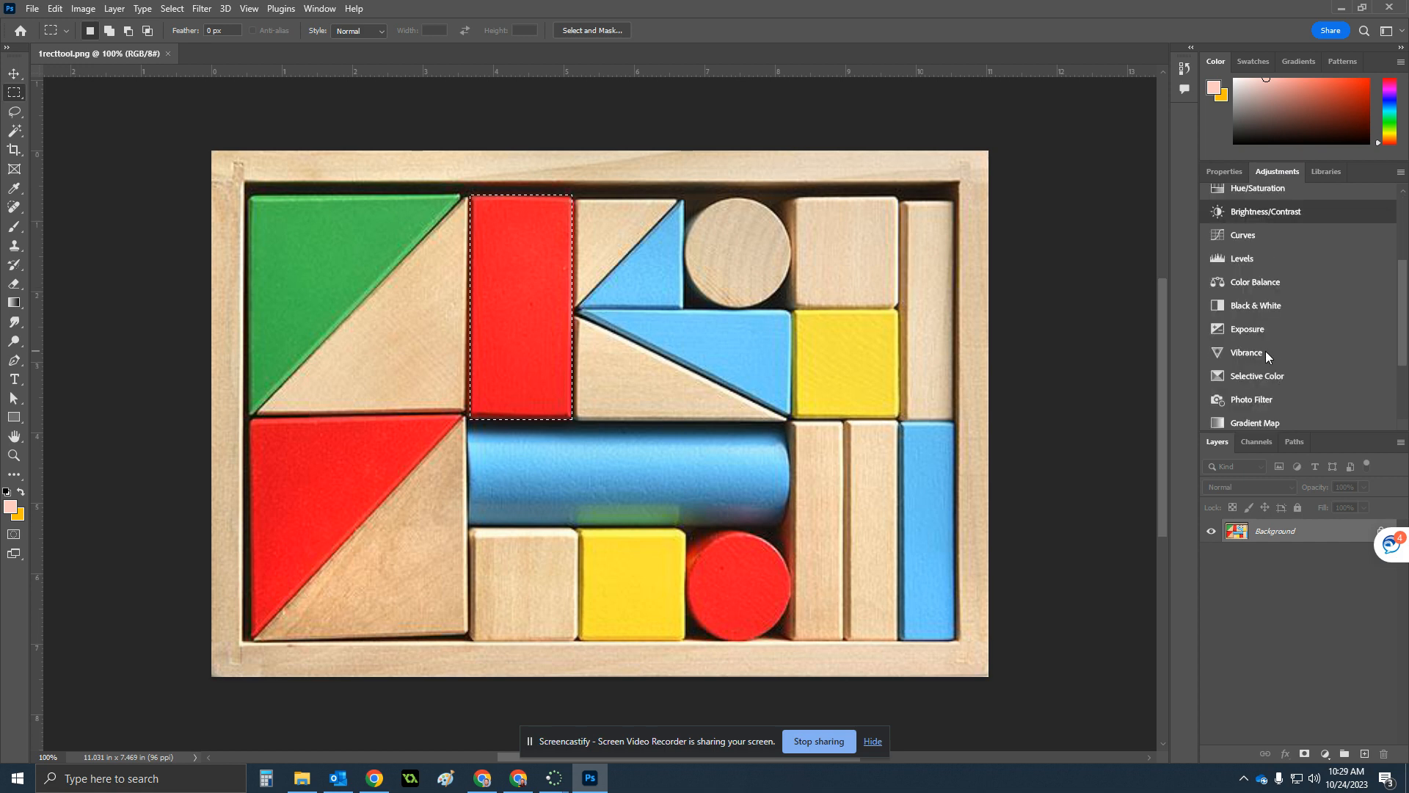
{"action": "scroll", "coordinate": [1271, 399], "scroll_direction": "up", "scroll_amount": 2}
{"action": "scroll", "coordinate": [1270, 398], "scroll_direction": "up", "scroll_amount": 2}
{"action": "scroll", "coordinate": [1271, 400], "scroll_direction": "up", "scroll_amount": 2}
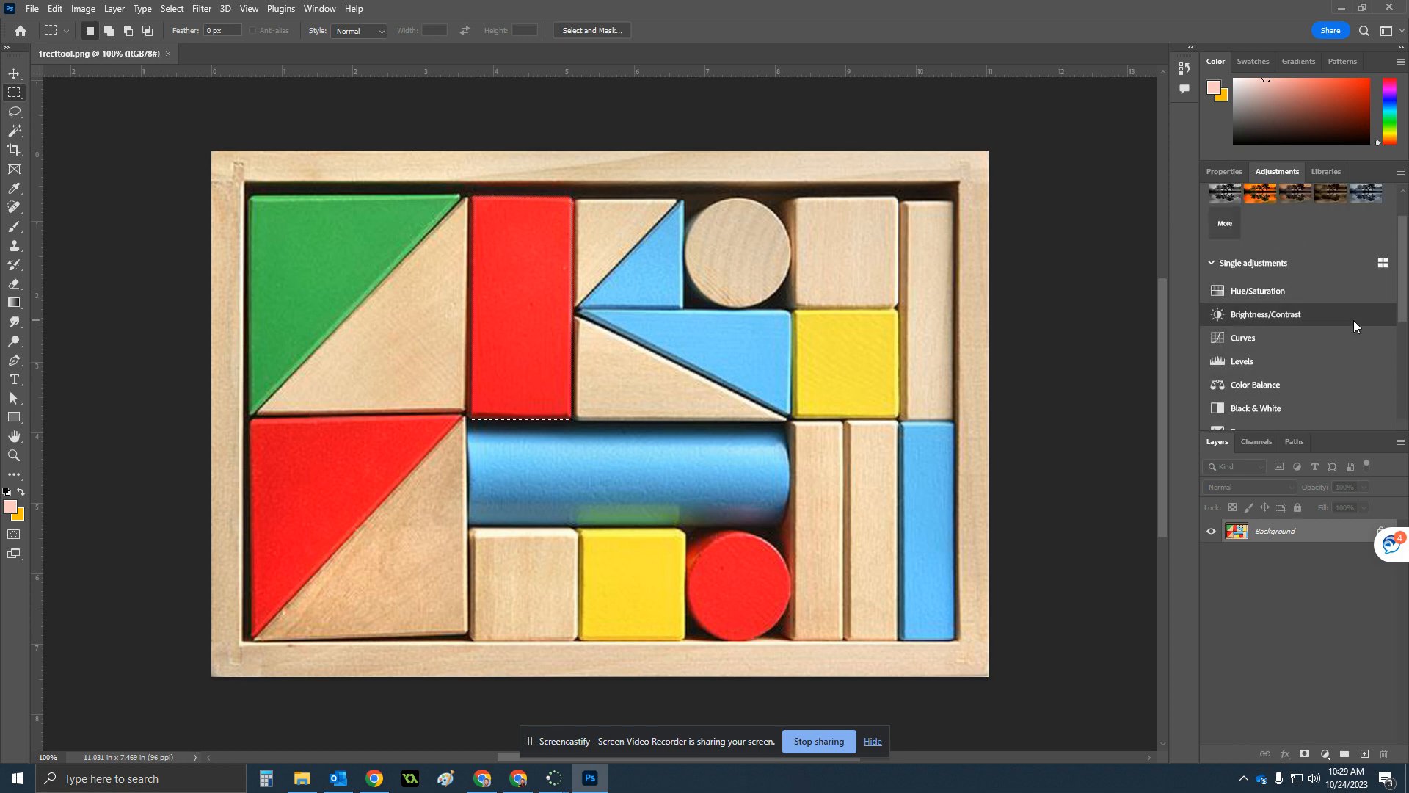
{"action": "scroll", "coordinate": [1331, 342], "scroll_direction": "down", "scroll_amount": 4}
{"action": "scroll", "coordinate": [1331, 342], "scroll_direction": "up", "scroll_amount": 2}
{"action": "scroll", "coordinate": [1331, 345], "scroll_direction": "up", "scroll_amount": 3}
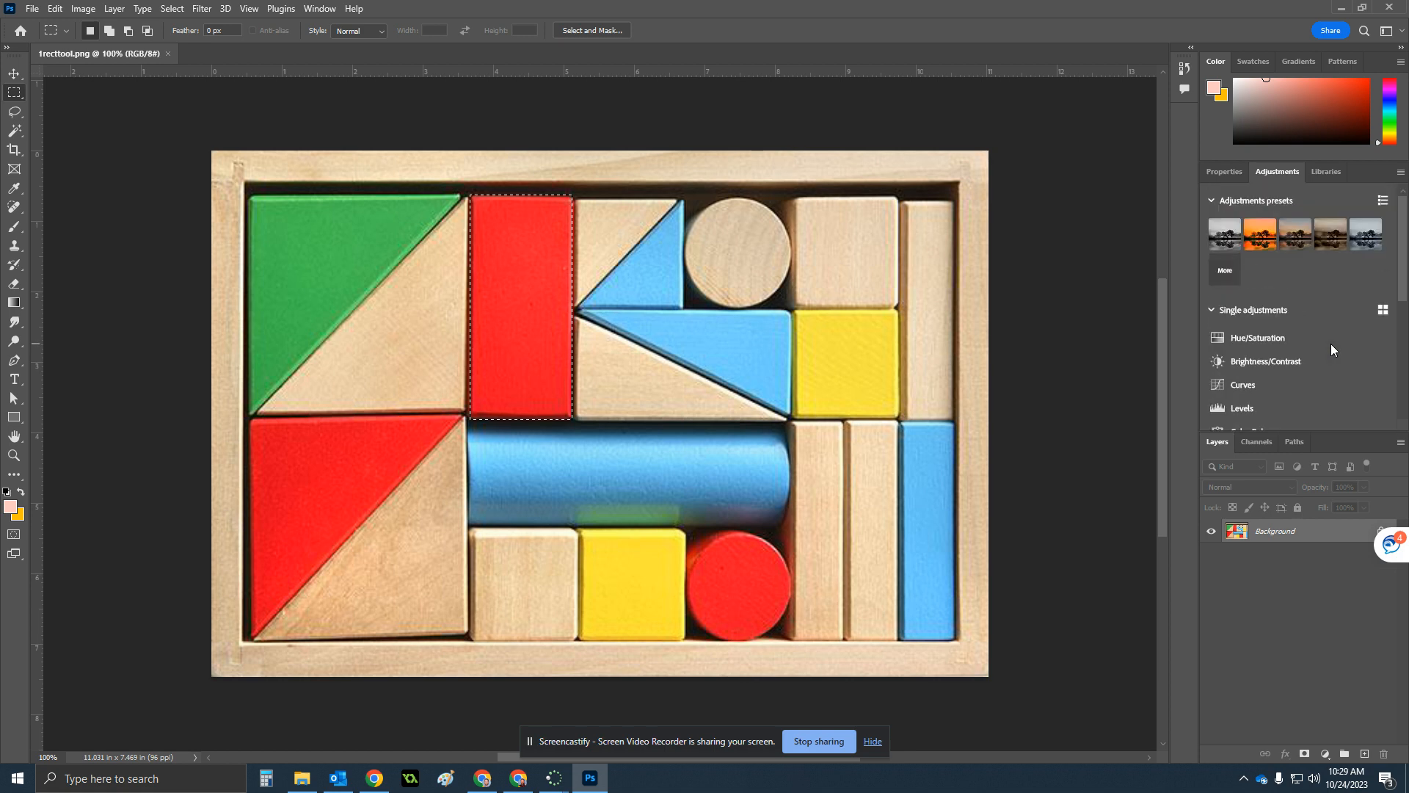
{"action": "left_click", "coordinate": [1285, 338]}
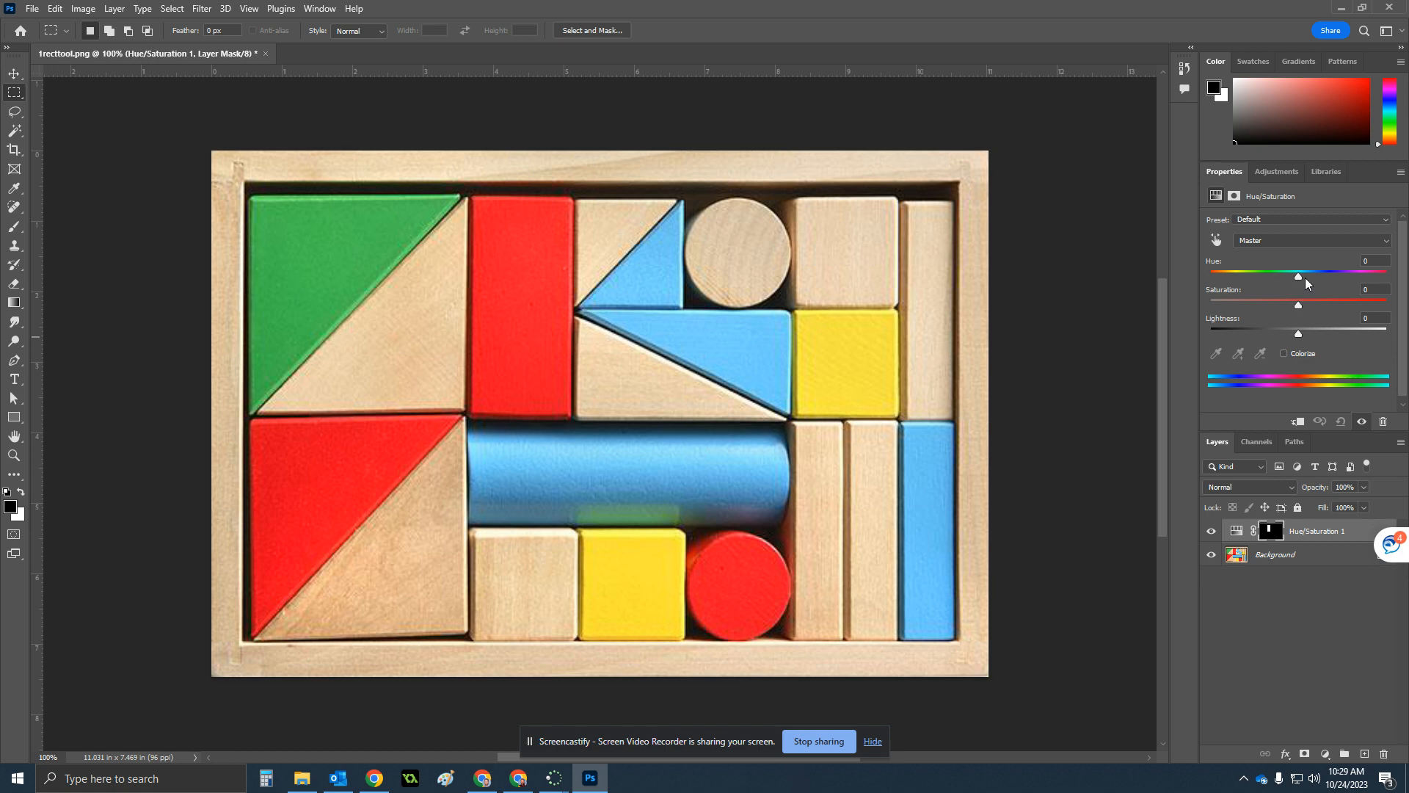
{"action": "left_click_drag", "start_coordinate": [1297, 277], "coordinate": [1343, 276]}
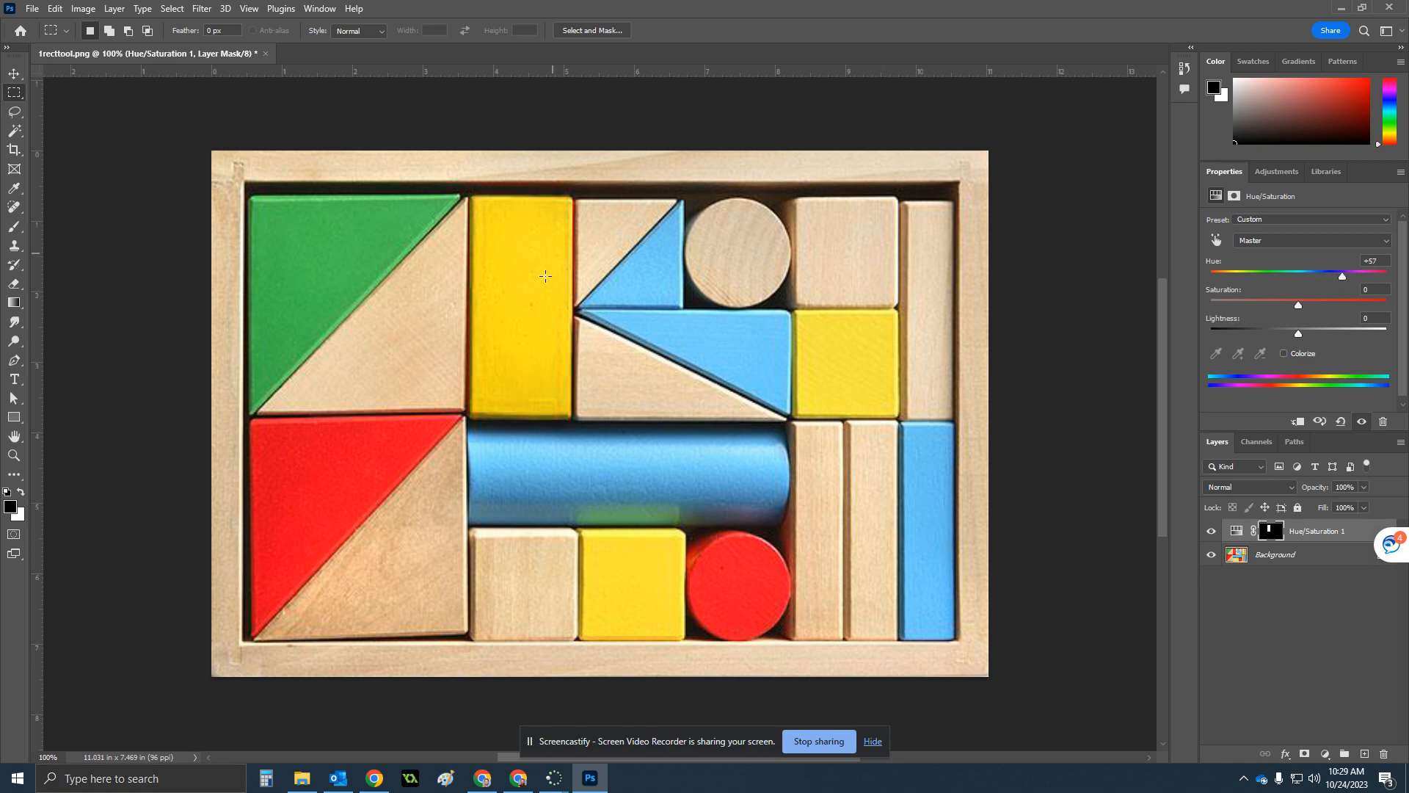
{"action": "mouse_move", "coordinate": [1342, 278]}
{"action": "left_mouse_down"}
{"action": "mouse_move", "coordinate": [1222, 273]}
{"action": "mouse_move", "coordinate": [1346, 281]}
{"action": "left_mouse_up"}
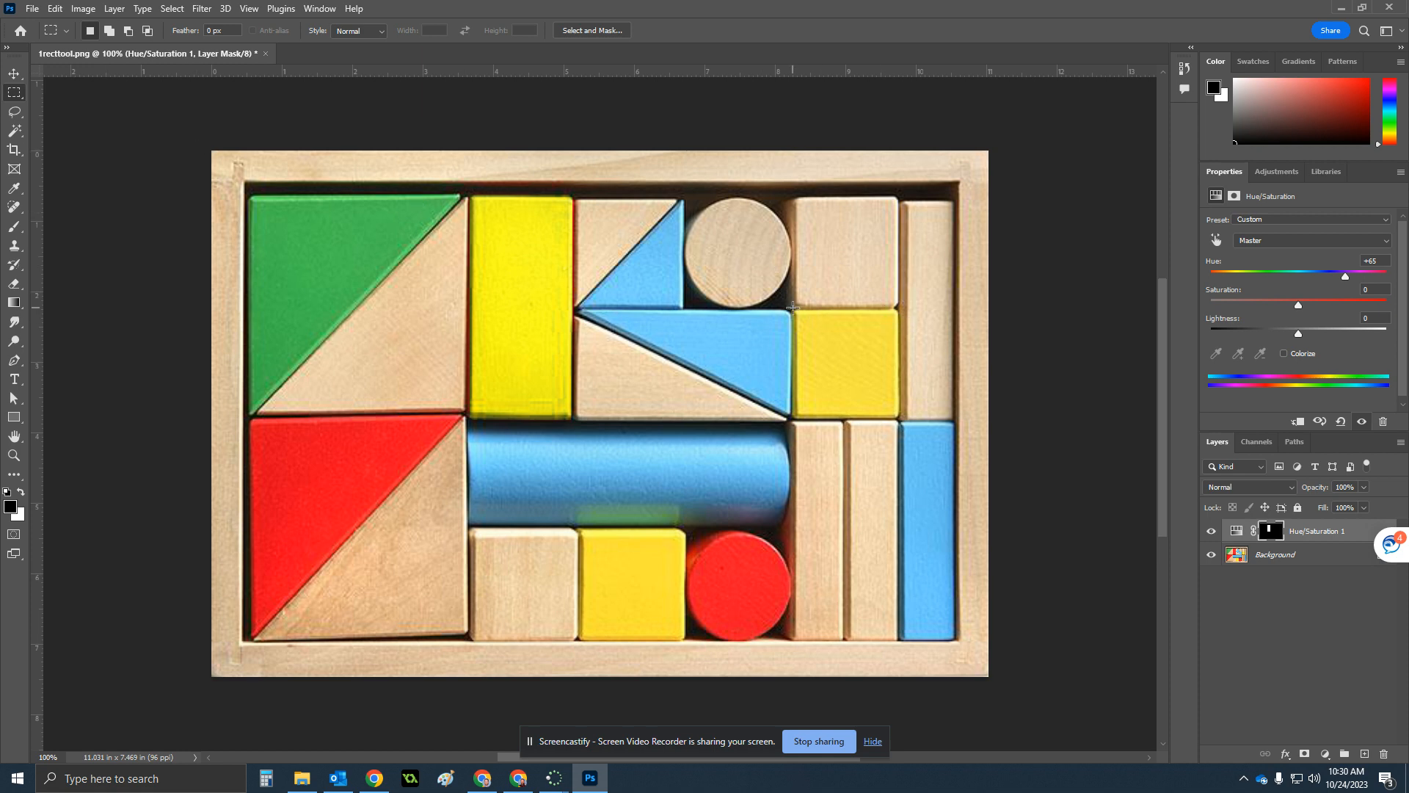
- Select the yellow square block below the upper wooden square with a rectangular marquee
{"action": "left_click_drag", "start_coordinate": [468, 418], "coordinate": [789, 528]}
{"action": "left_click", "coordinate": [839, 352]}
{"action": "left_click_drag", "start_coordinate": [792, 310], "coordinate": [901, 418]}
- Recolour the selected yellow block with a Hue/Saturation adjustment of Hue -40, Saturation +5 and Lightness -8
{"action": "left_click", "coordinate": [1276, 176]}
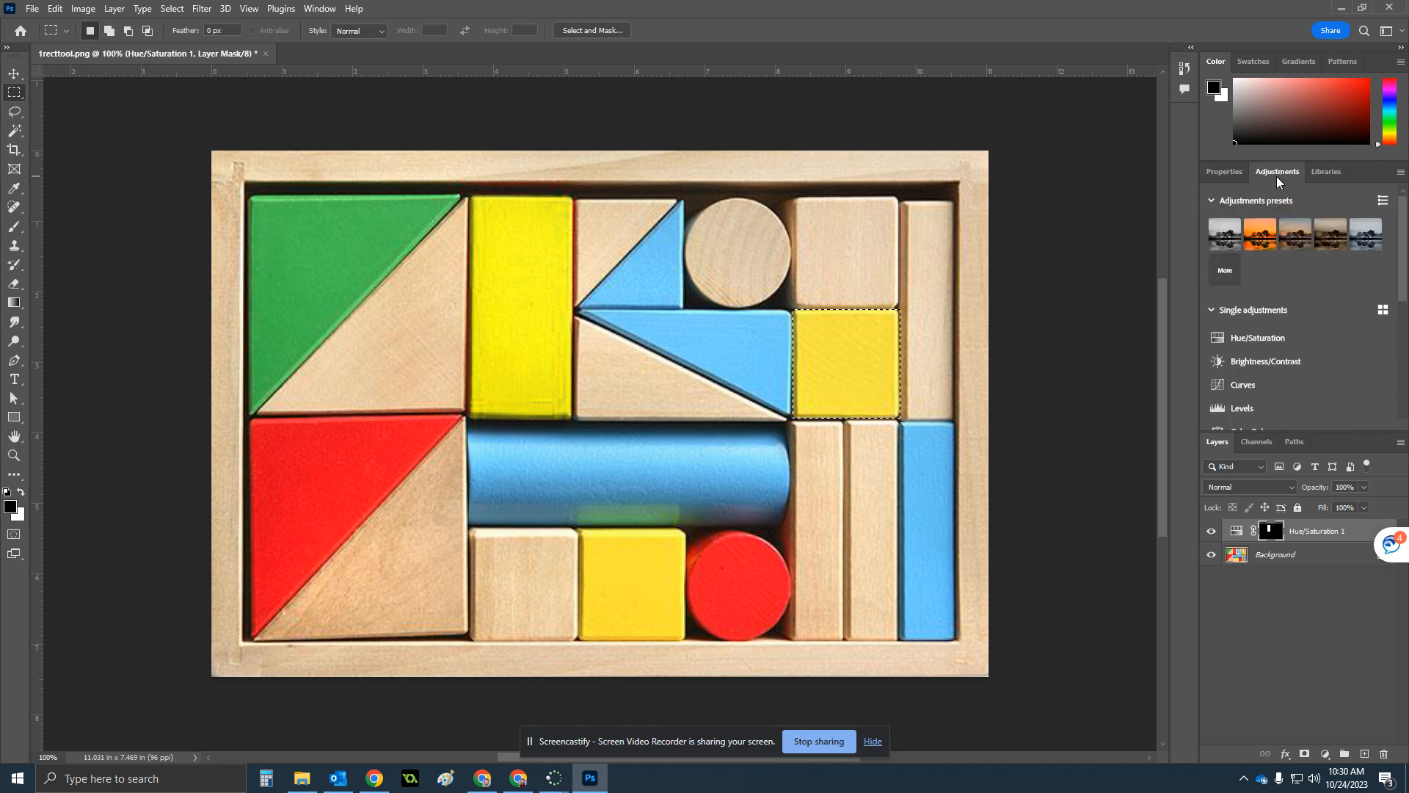
{"action": "left_click", "coordinate": [1240, 338]}
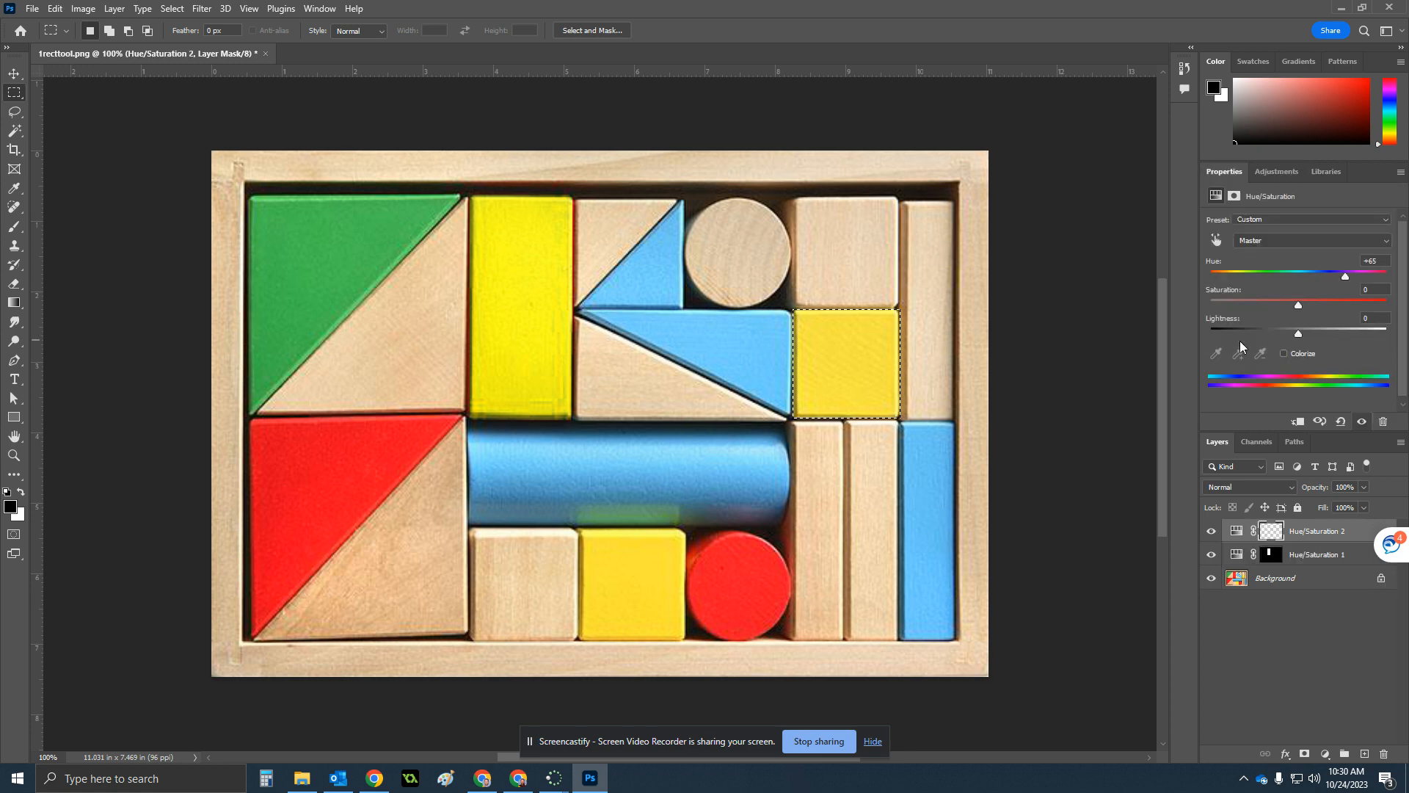
{"action": "left_click_drag", "start_coordinate": [1298, 283], "coordinate": [1292, 336]}
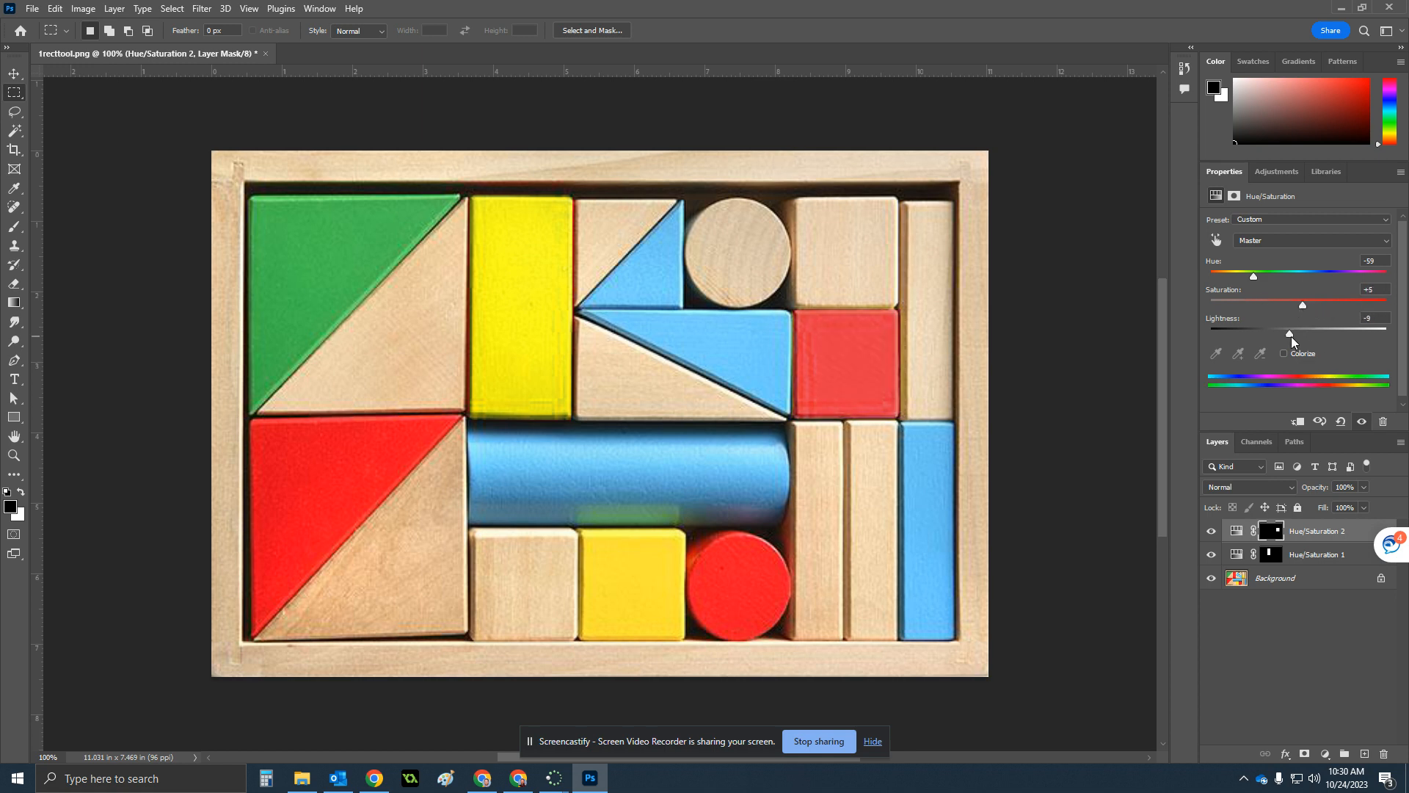
{"action": "left_click_drag", "start_coordinate": [1255, 276], "coordinate": [1263, 276]}
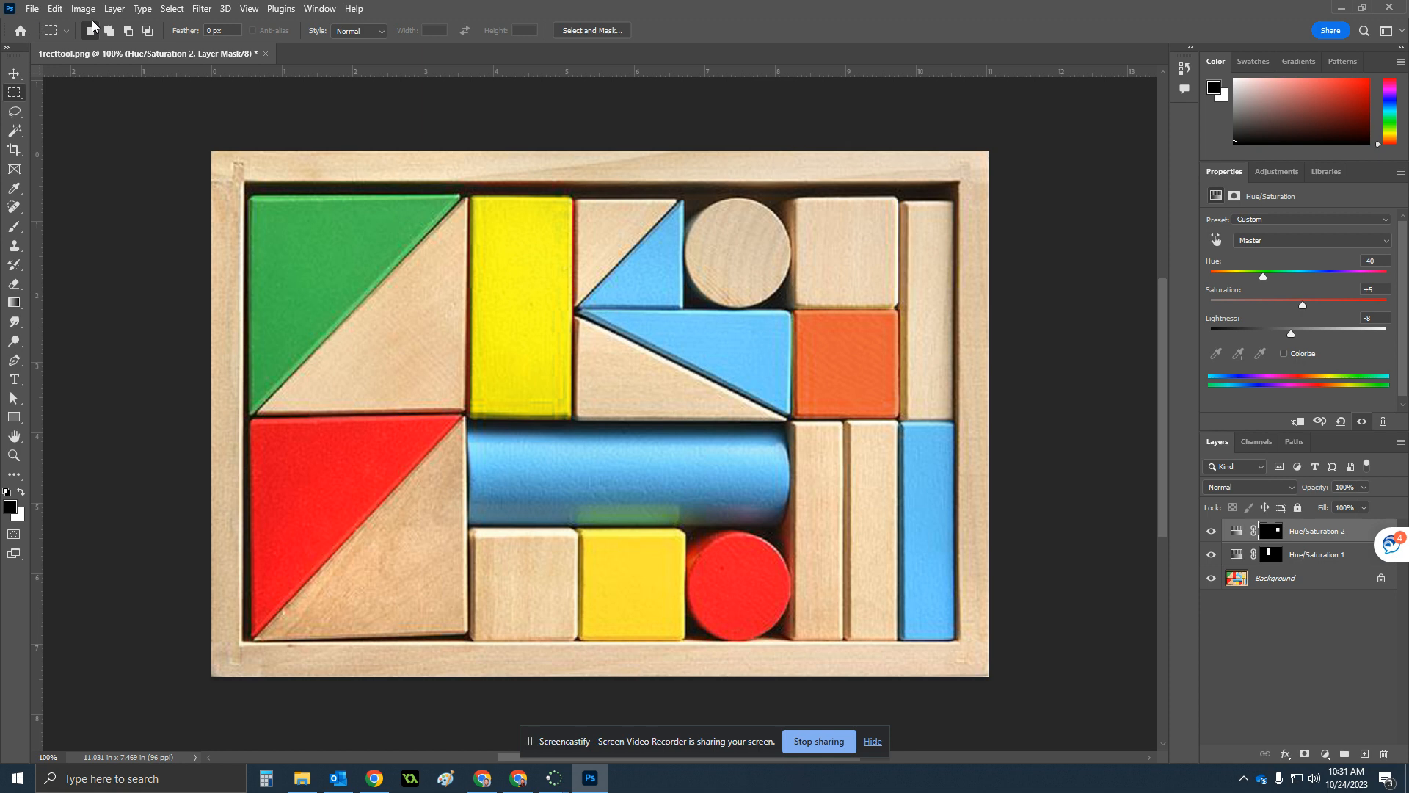
- Quick-export the image as a PNG to the Downloads folder with "modified" added to its file name, and return to Google Classroom in the browser
{"action": "left_click", "coordinate": [32, 9]}
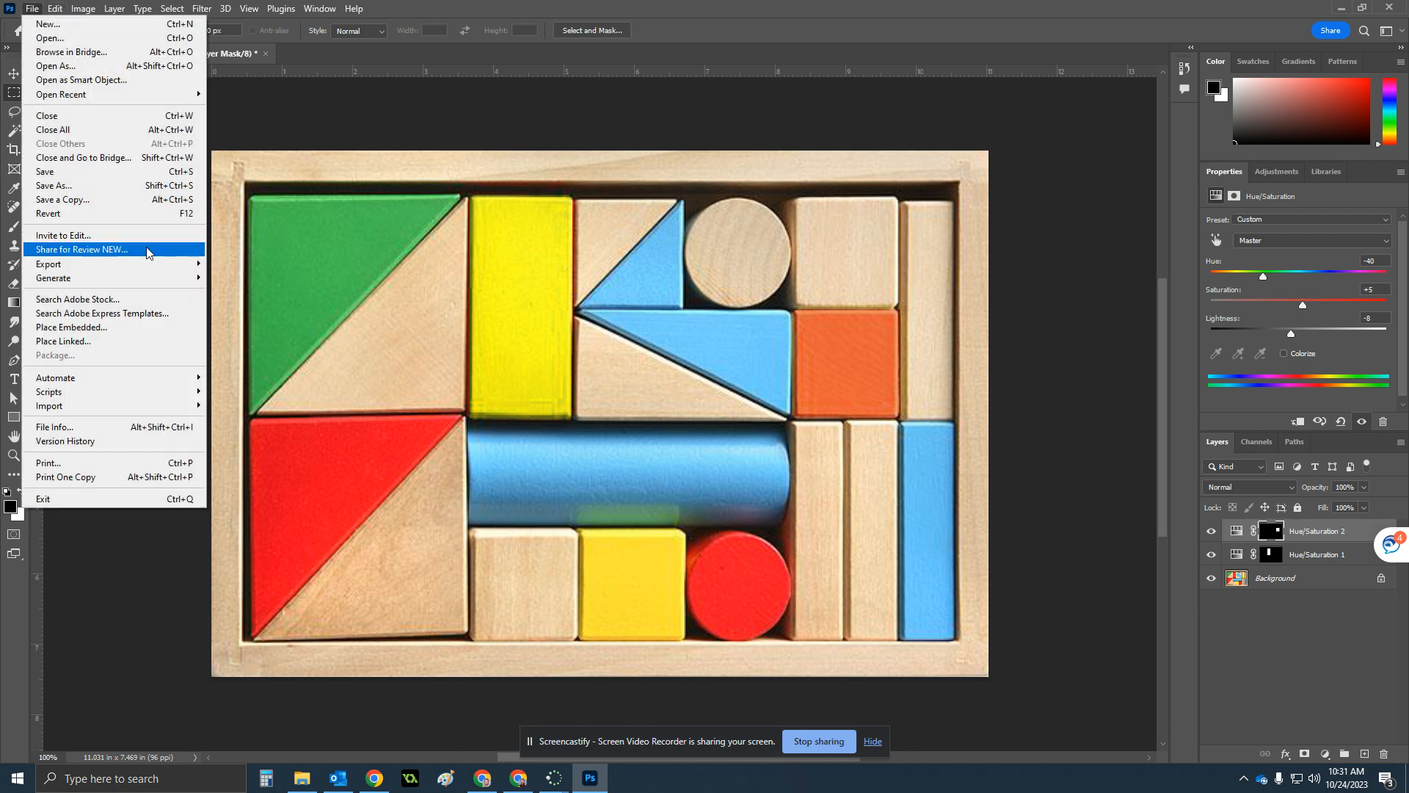
{"action": "mouse_move", "coordinate": [151, 266]}
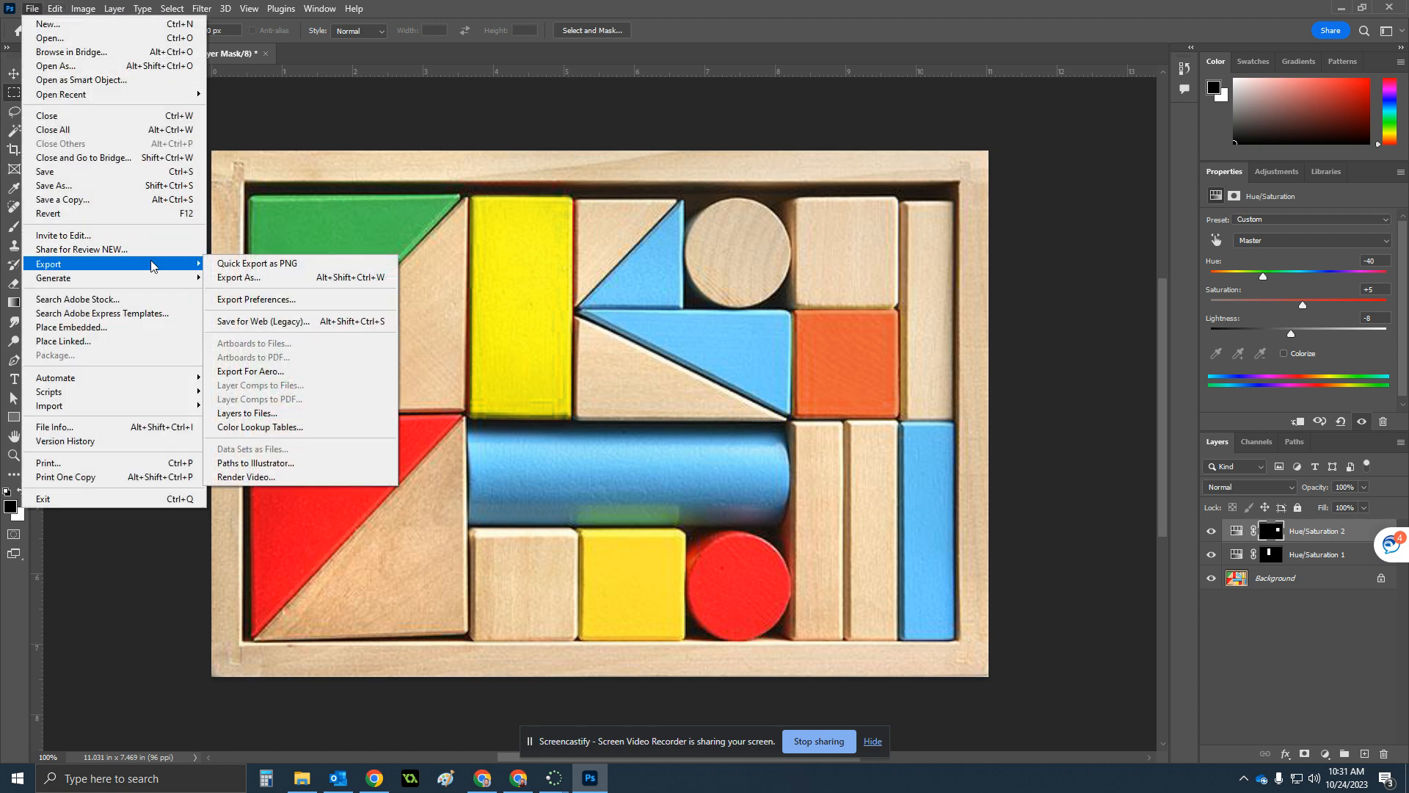
{"action": "left_click", "coordinate": [343, 271]}
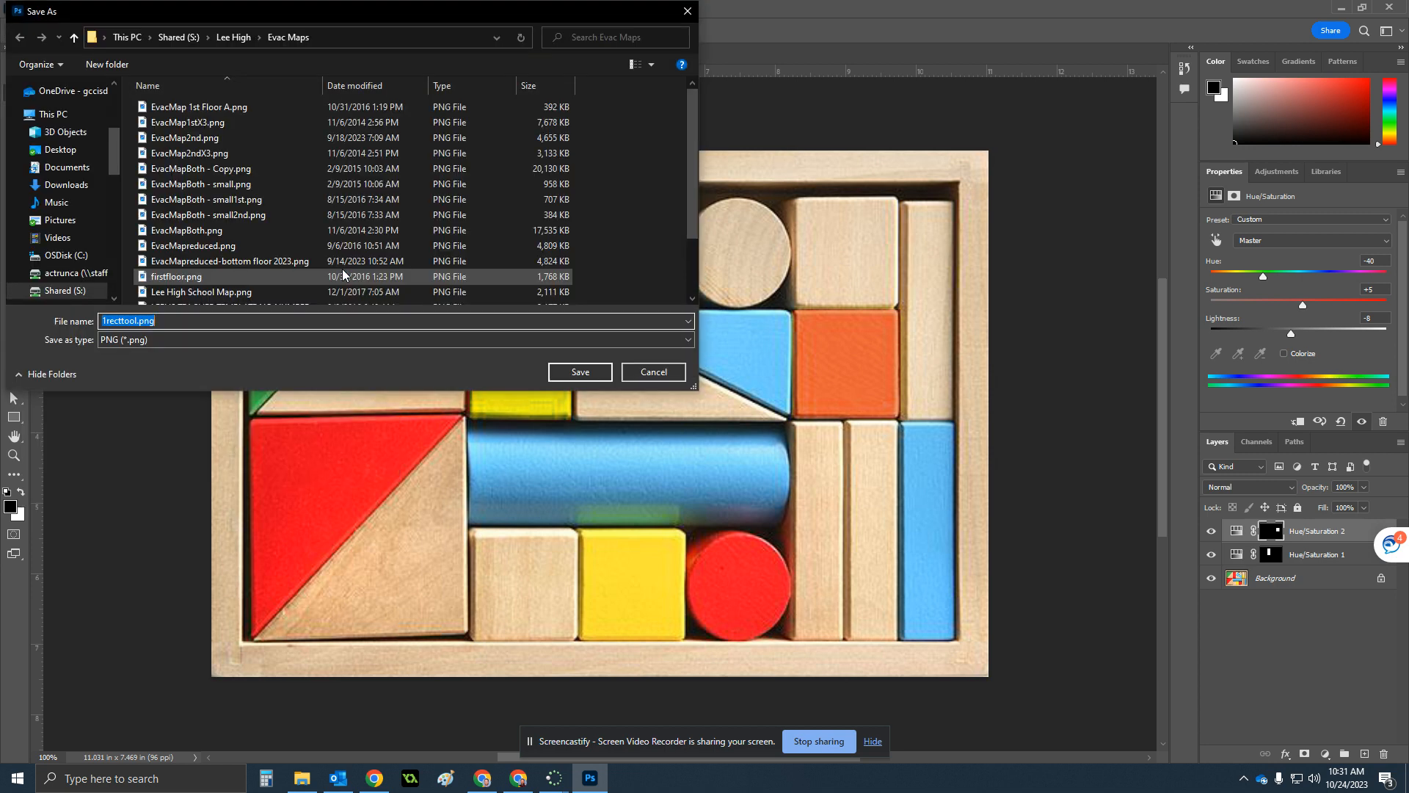
{"action": "scroll", "coordinate": [62, 158], "scroll_direction": "up", "scroll_amount": 4}
{"action": "left_click", "coordinate": [65, 132]}
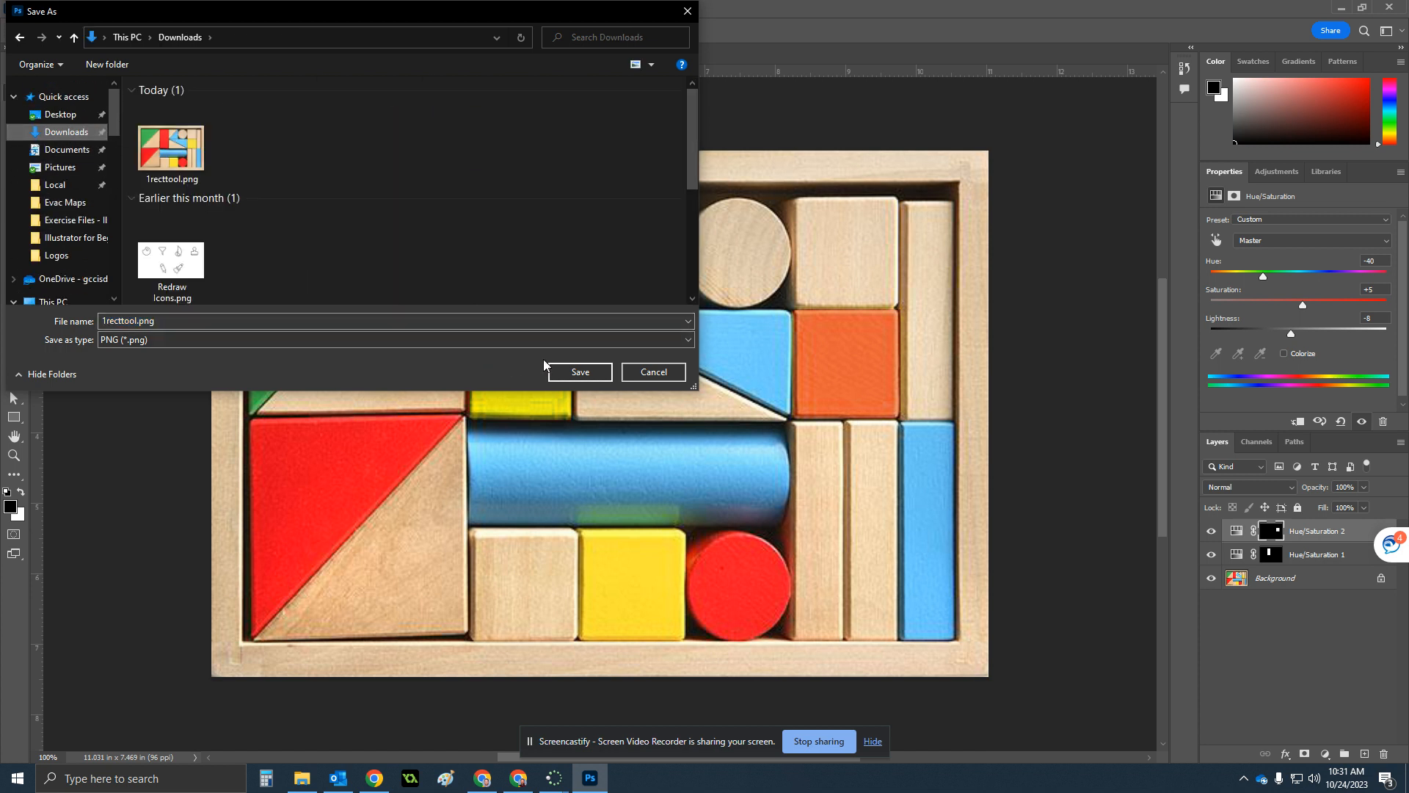
{"action": "double_click", "coordinate": [136, 320]}
{"action": "left_click", "coordinate": [137, 320]}
{"action": "type", "text": "modified"}
{"action": "key", "text": "Return"}
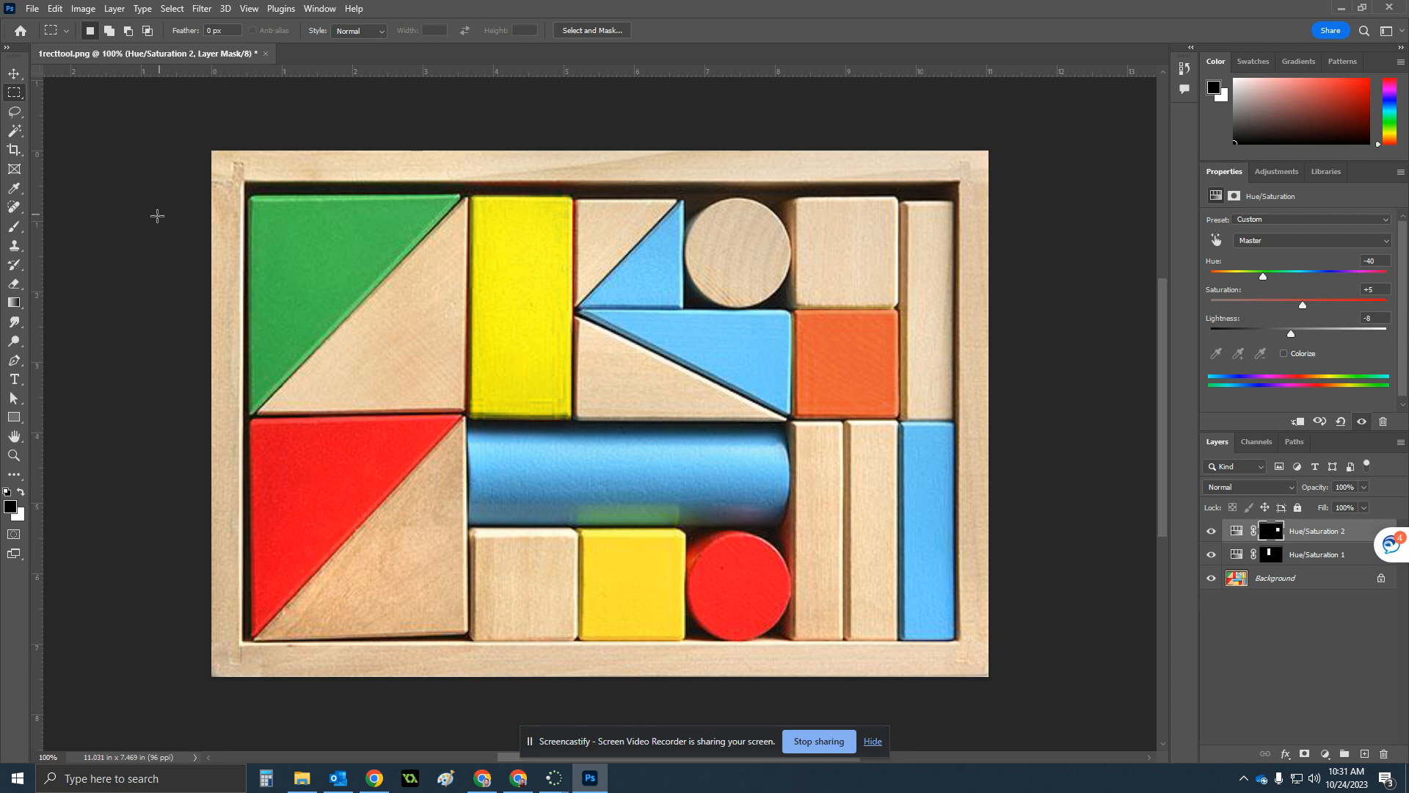
{"action": "left_click", "coordinate": [1341, 8]}
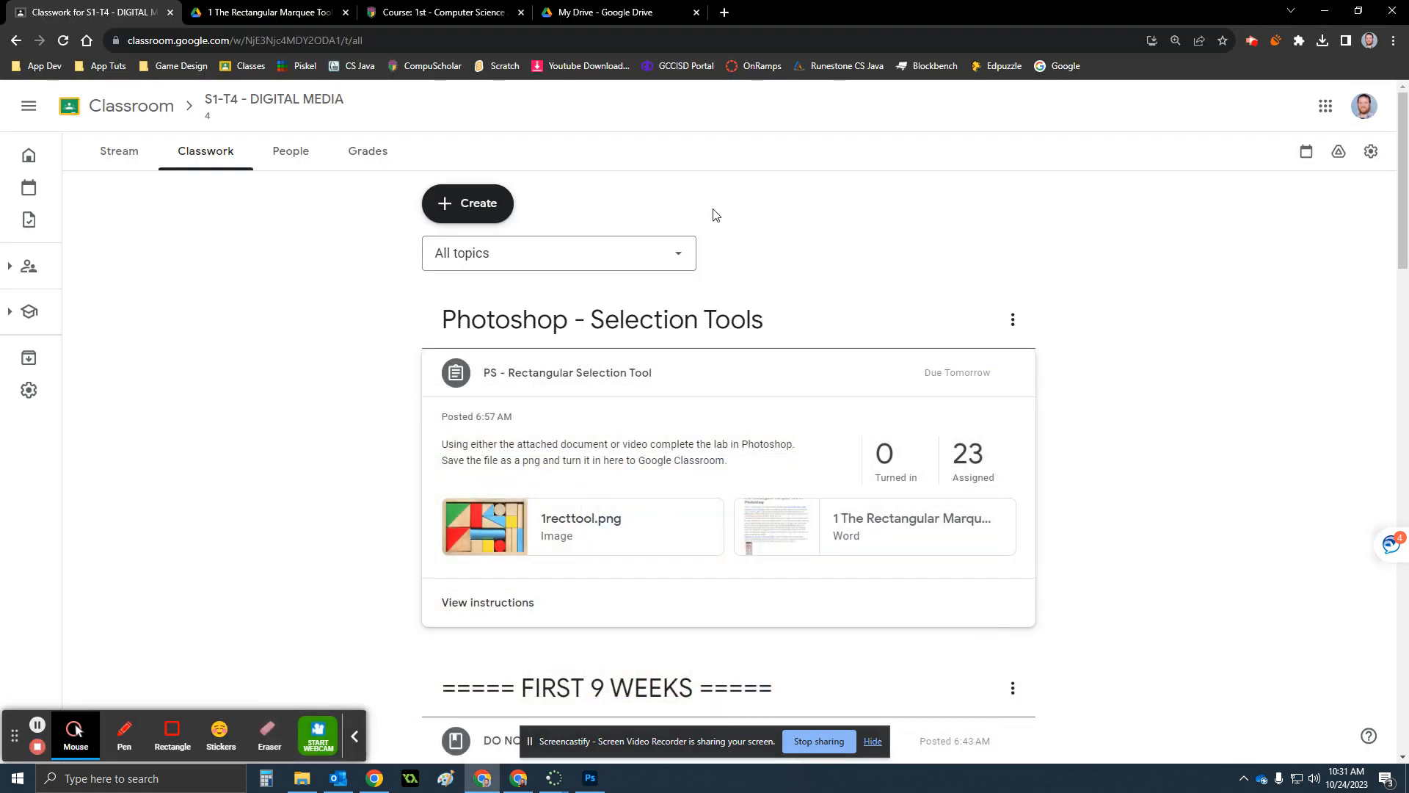